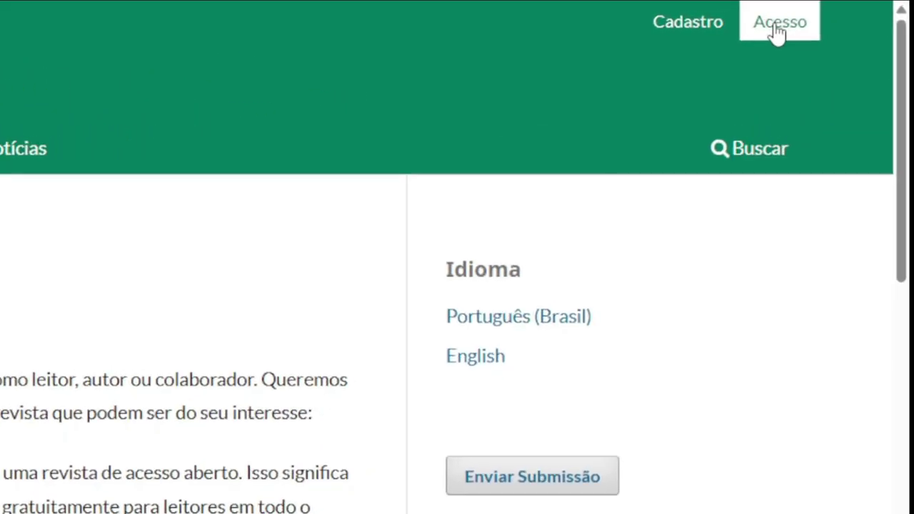
- Sign in to the journal with the author account and start a new submission
click(743, 39)
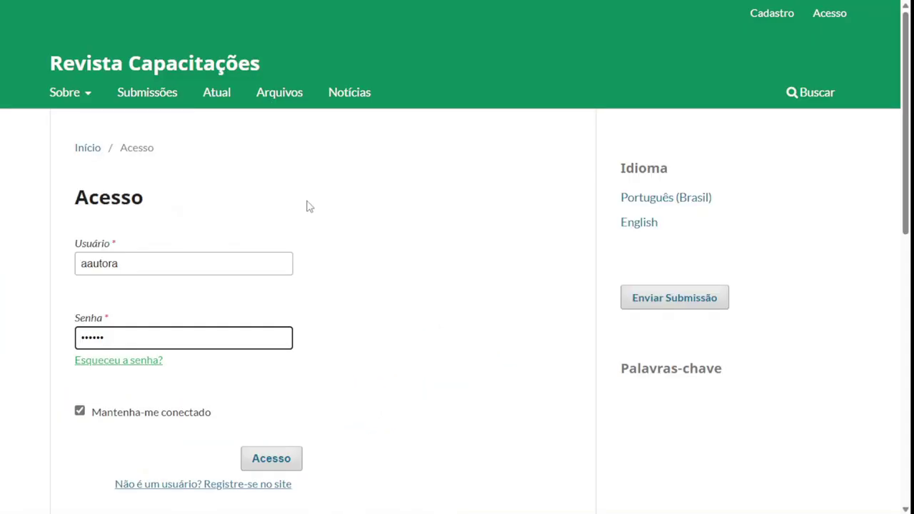
click(293, 463)
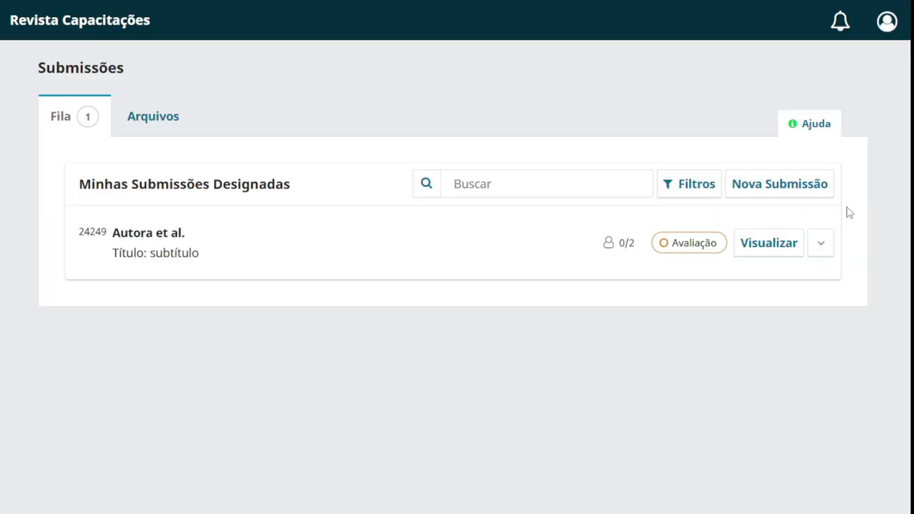
click(769, 194)
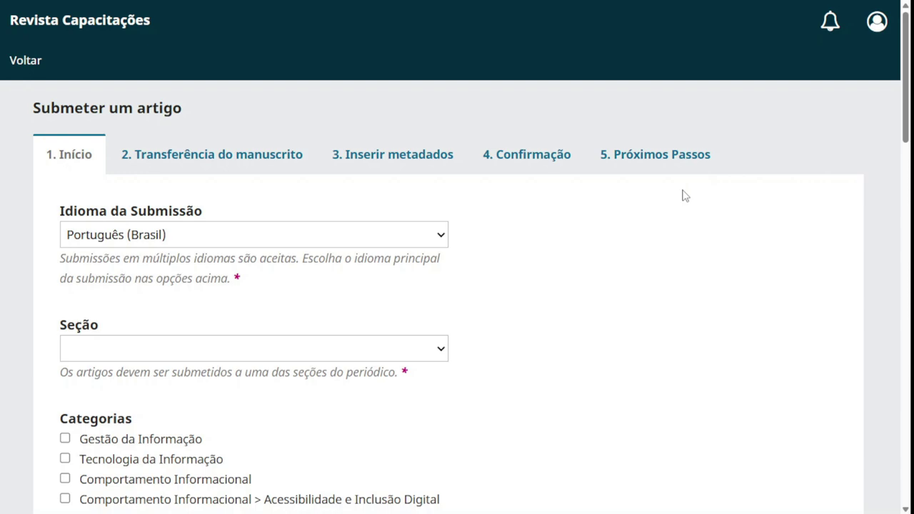
- Set the submission language to Português (Brasil) and the section to Artigos
click(422, 236)
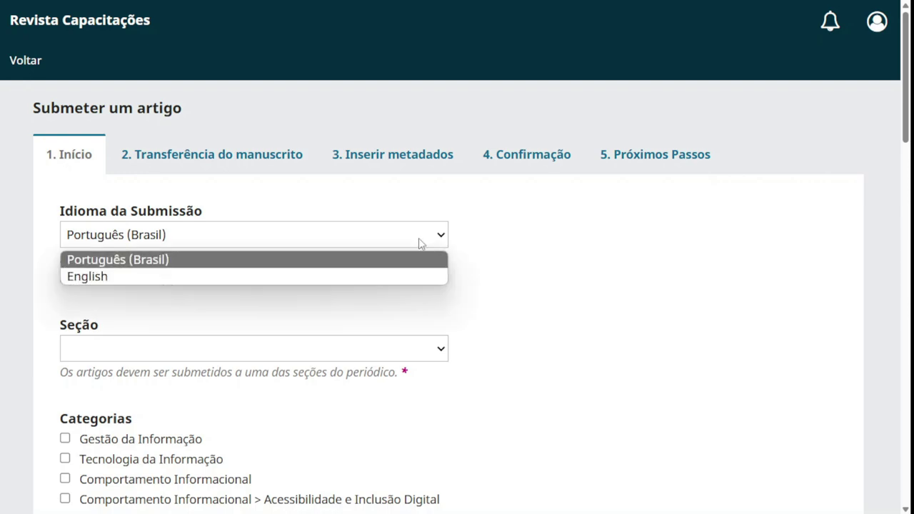
click(158, 260)
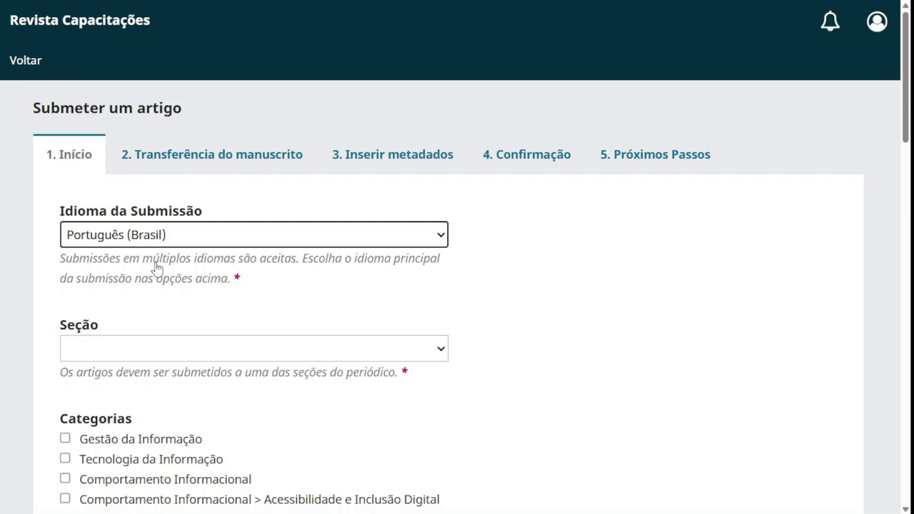
scroll(158, 268, down, 2)
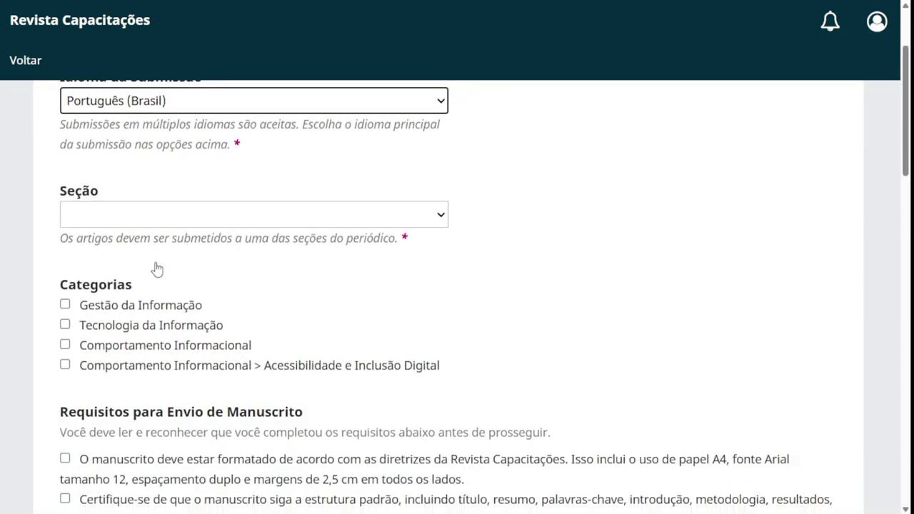
click(418, 216)
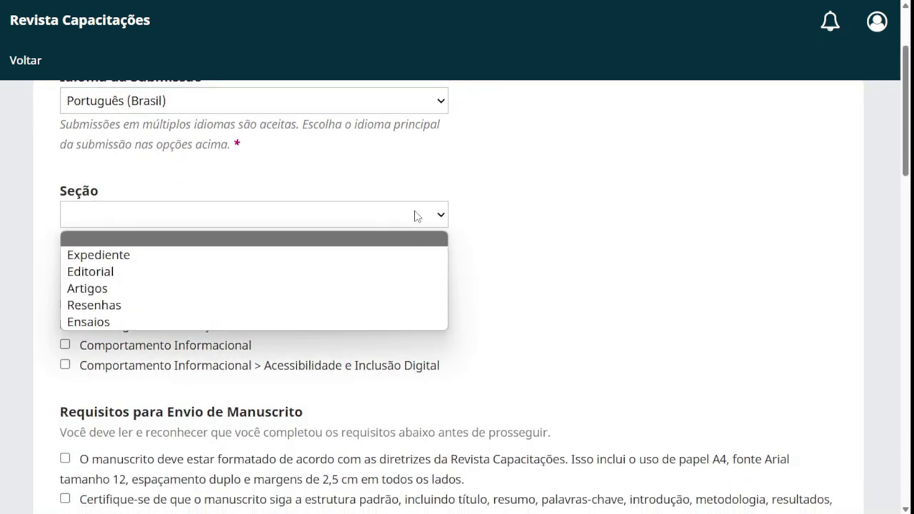
click(100, 289)
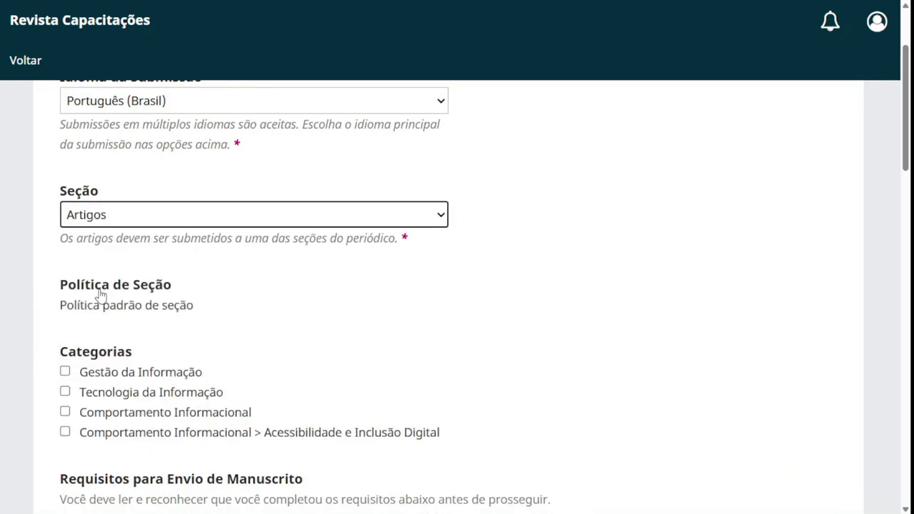
- Assign the category Comportamento Informacional > Acessibilidade e Inclusão Digital and accept all six manuscript submission requirements
scroll(100, 292, down, 2)
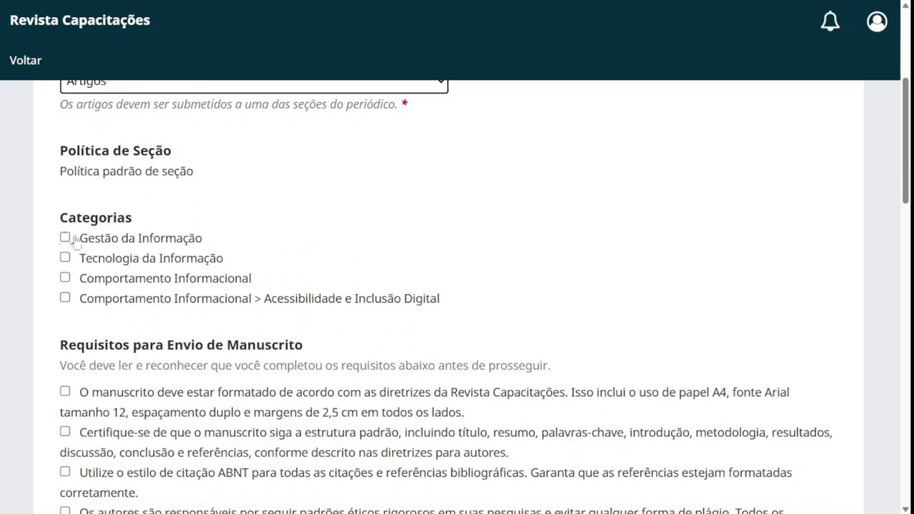
click(65, 299)
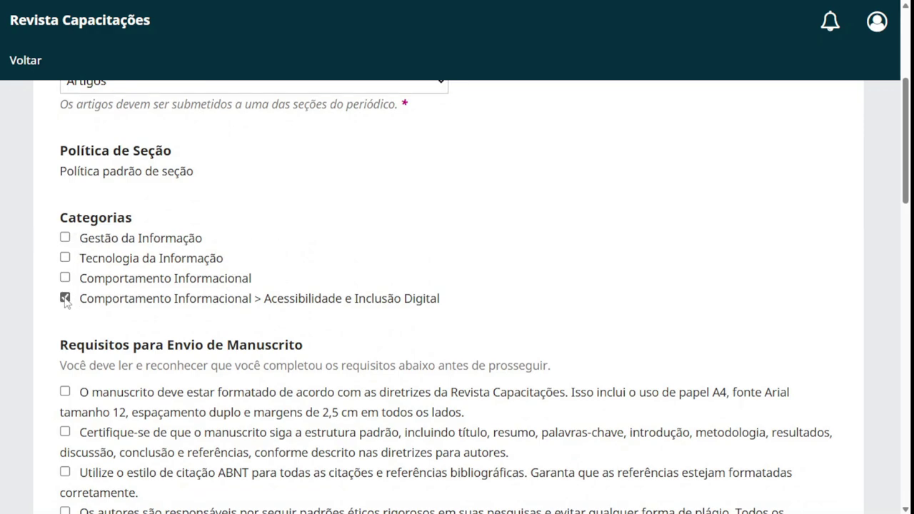
scroll(28, 292, down, 3)
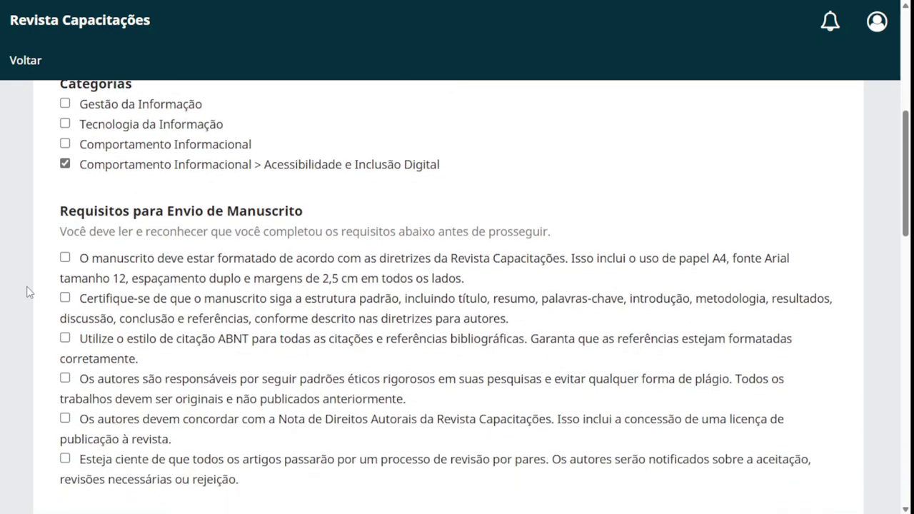
click(65, 191)
click(65, 230)
click(65, 271)
click(65, 311)
click(65, 352)
click(65, 392)
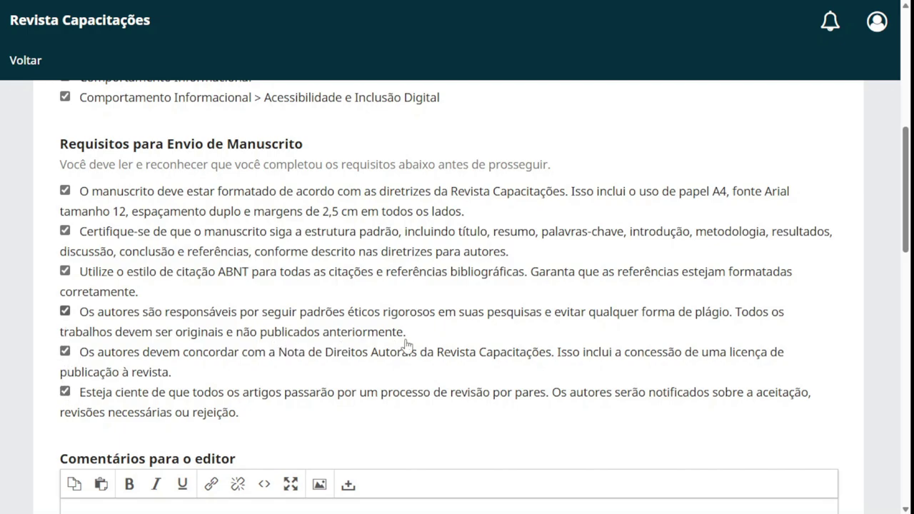
- Enter "Observações..." as the comment for the editor
scroll(406, 347, down, 2)
scroll(406, 345, down, 2)
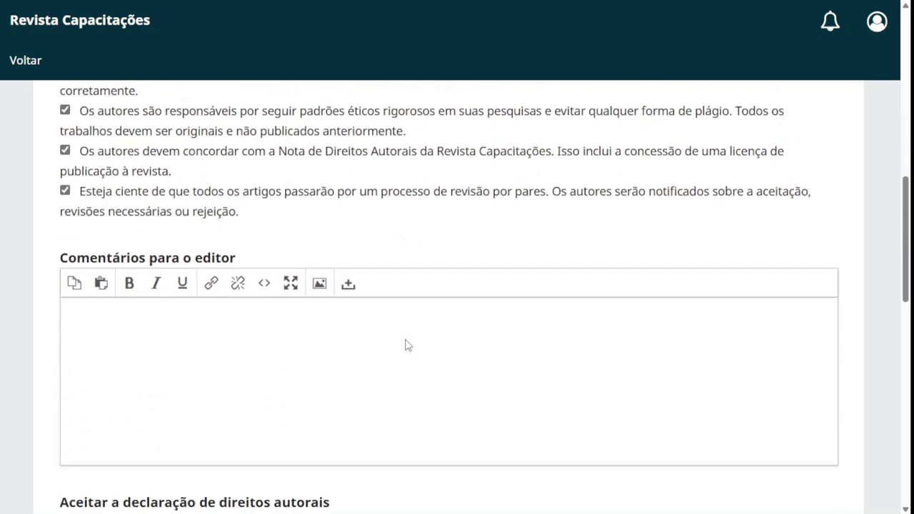
click(332, 311)
text(Observações...)
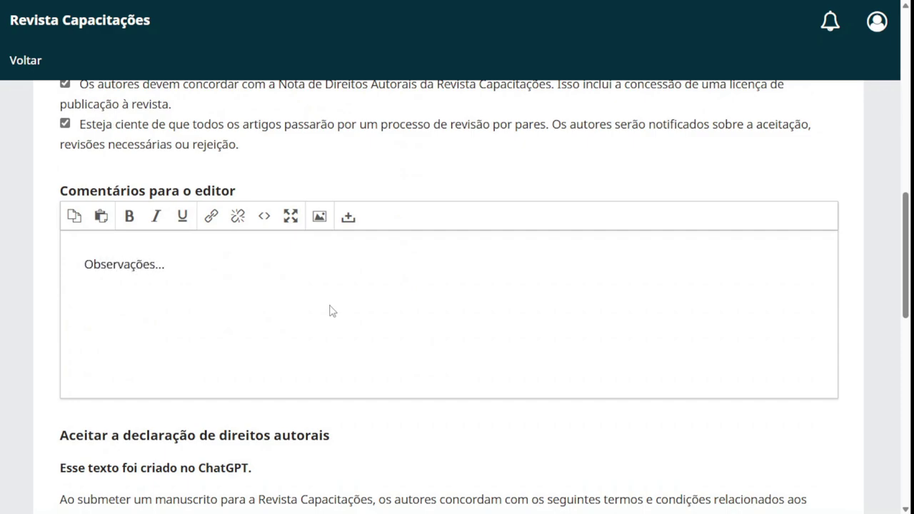
- Agree to the copyright declaration and the privacy statement, then save the initial submission details and continue
scroll(332, 311, down, 3)
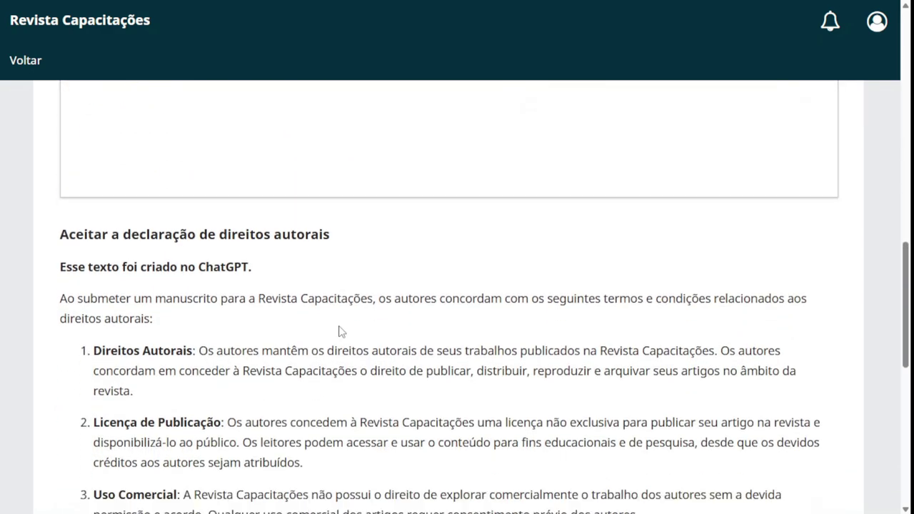
scroll(341, 331, down, 5)
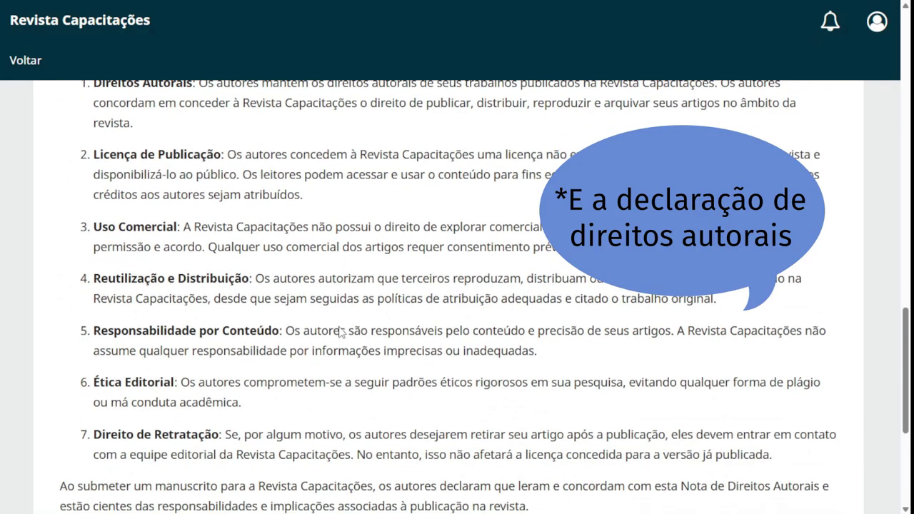
scroll(341, 331, down, 2)
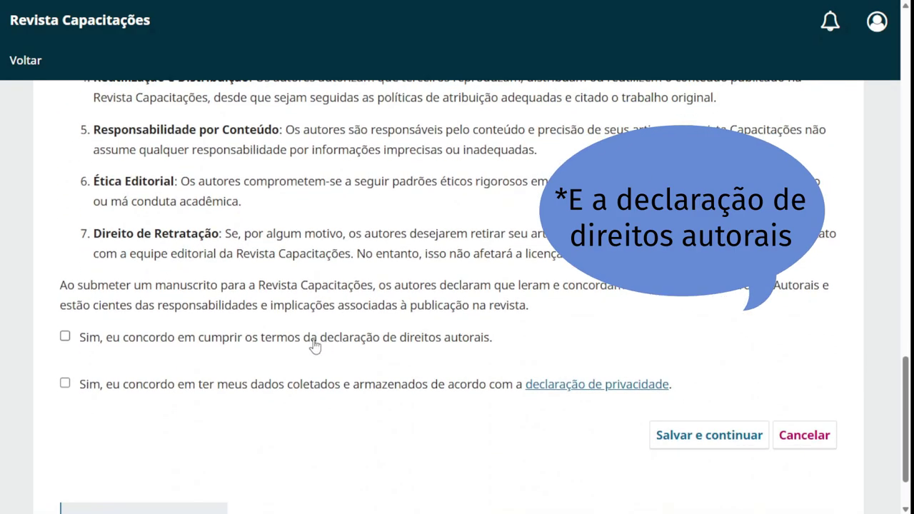
click(218, 344)
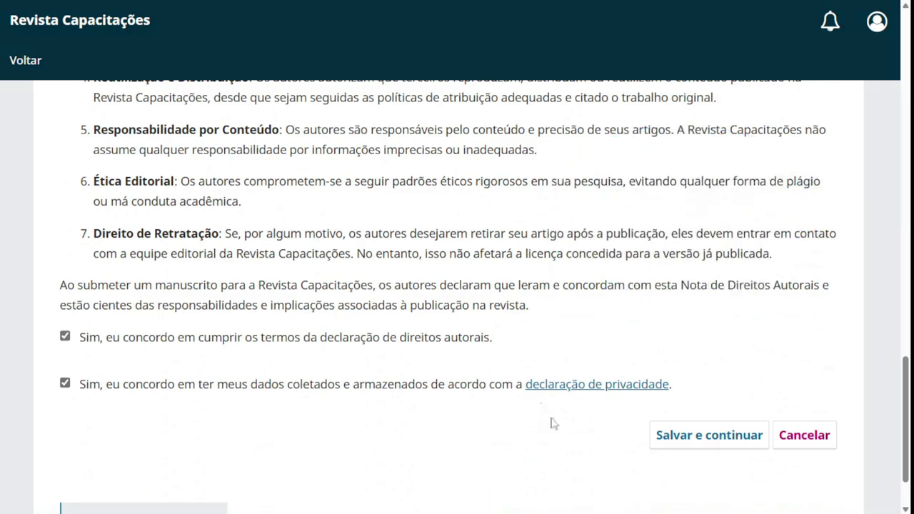
click(697, 438)
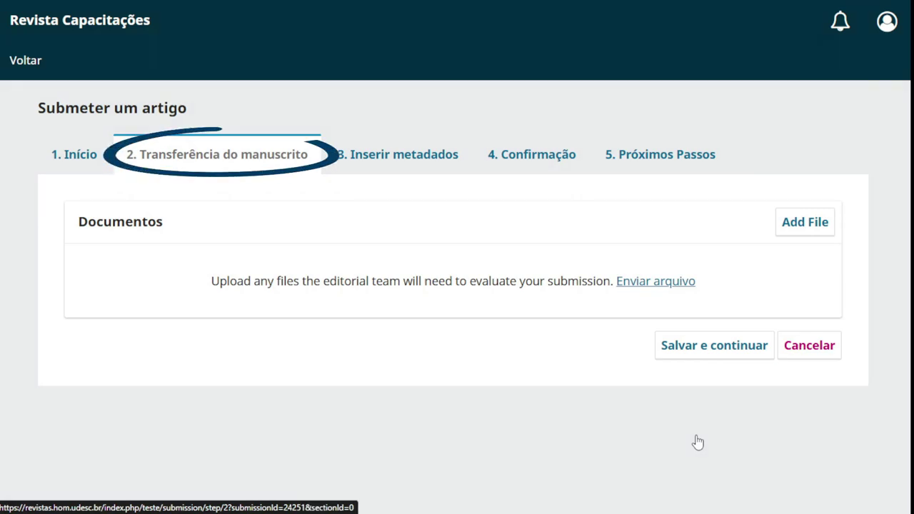
- Exit full-screen view and upload the files artigo-capacitacoes and Roteiro submissão to the submission
key(F11)
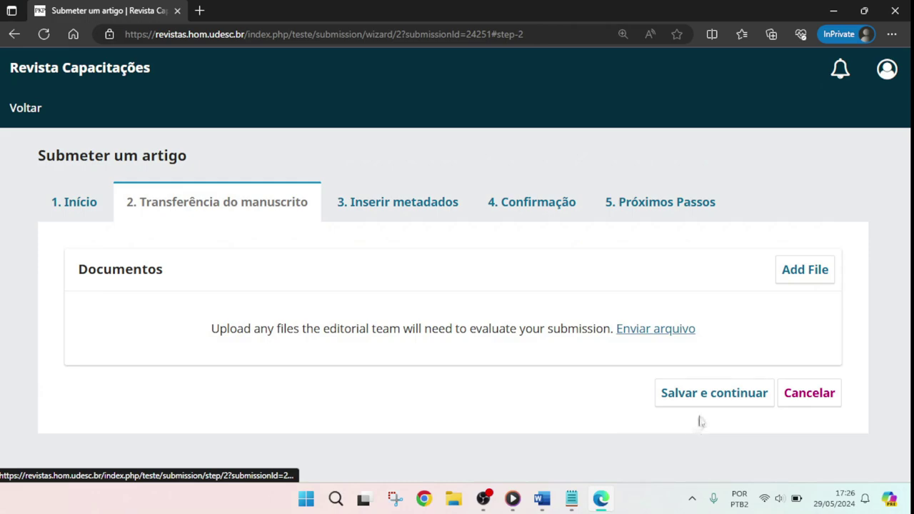
click(655, 333)
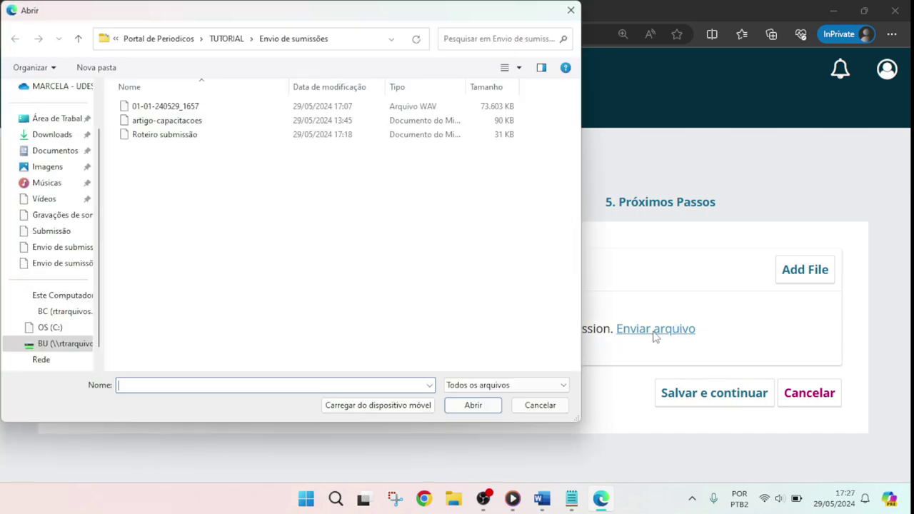
drag(176, 173, 142, 127)
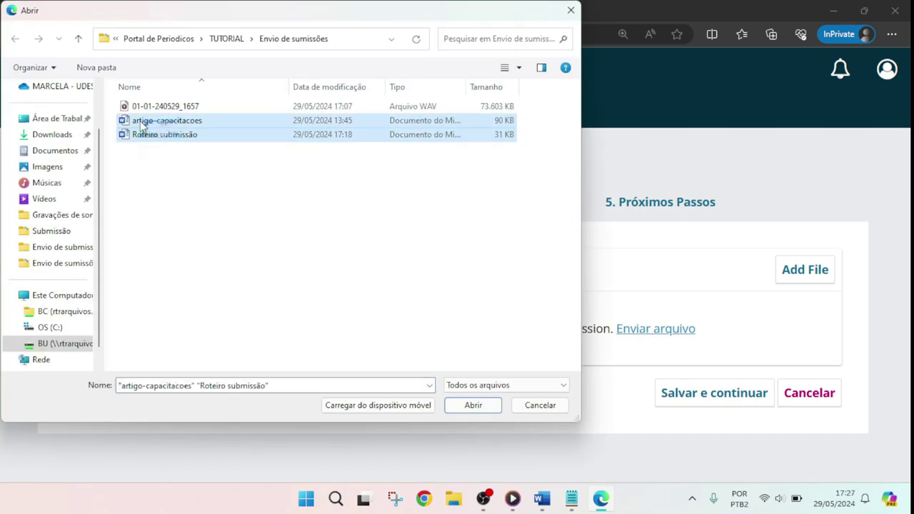
click(473, 405)
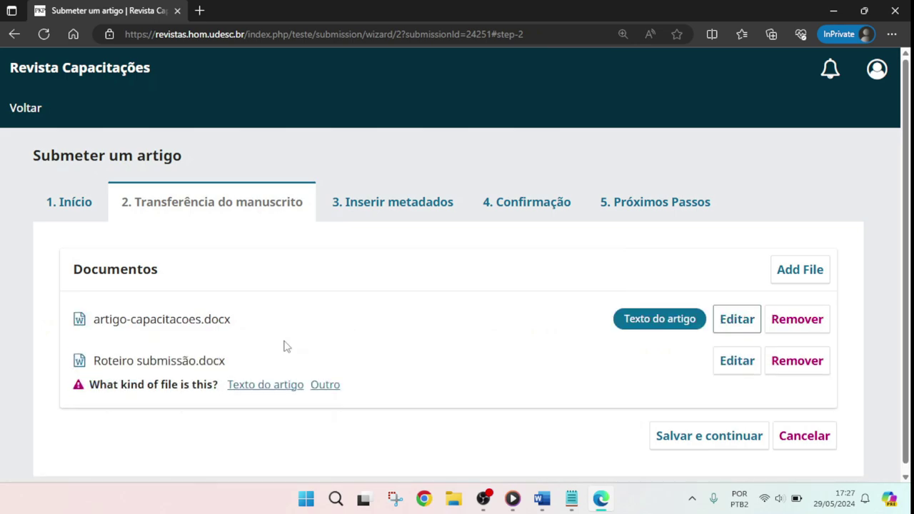
- Examine the available file-type options for the uploaded documents
click(325, 387)
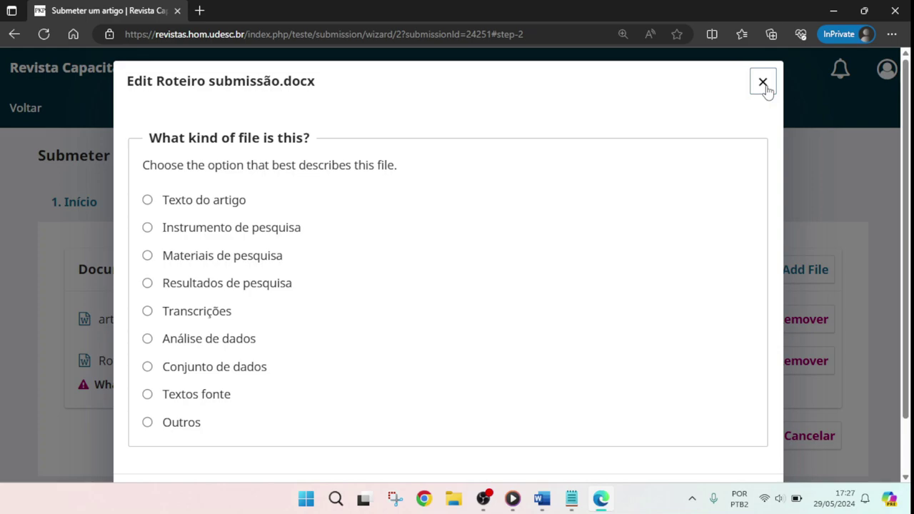
click(763, 82)
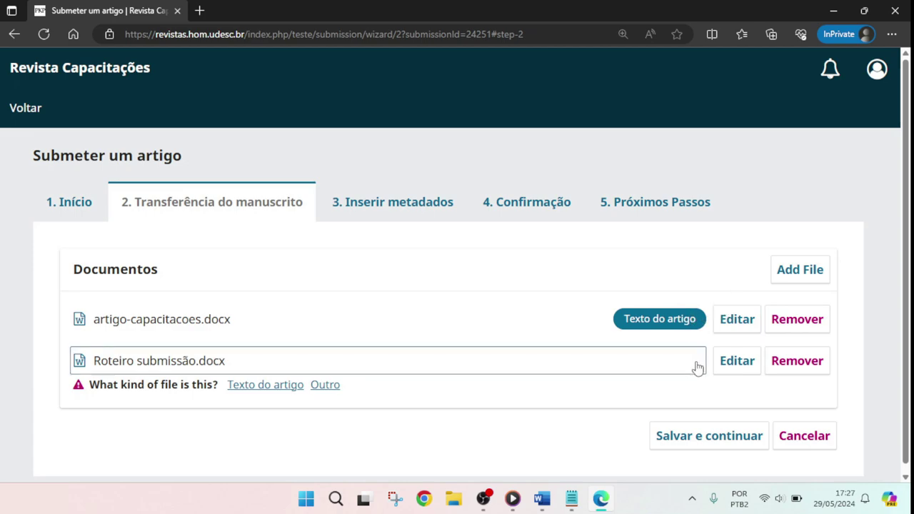
click(745, 328)
click(189, 229)
- Remove Roteiro submissão.docx from the submission's documents
click(790, 359)
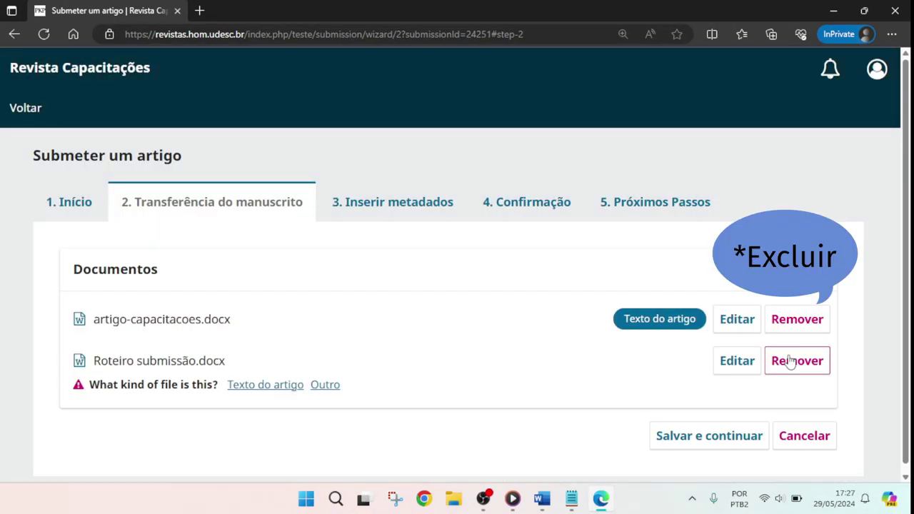
click(790, 360)
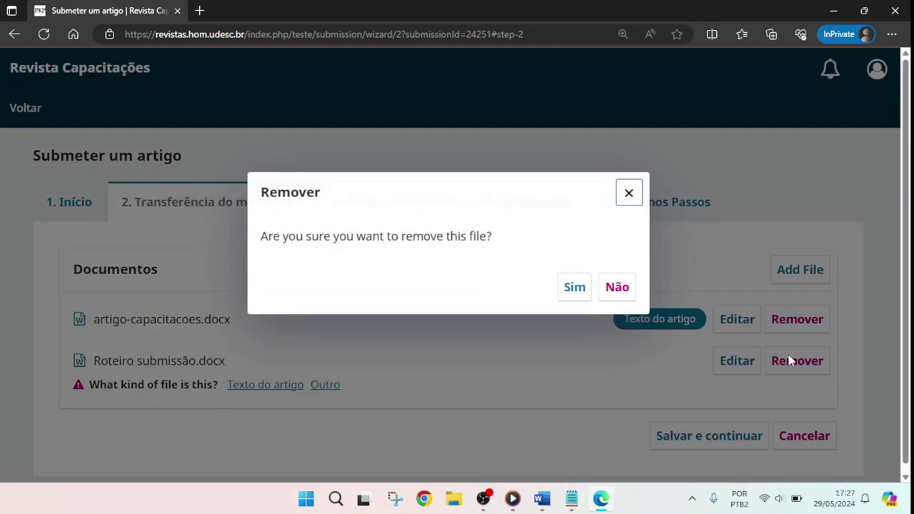
click(573, 289)
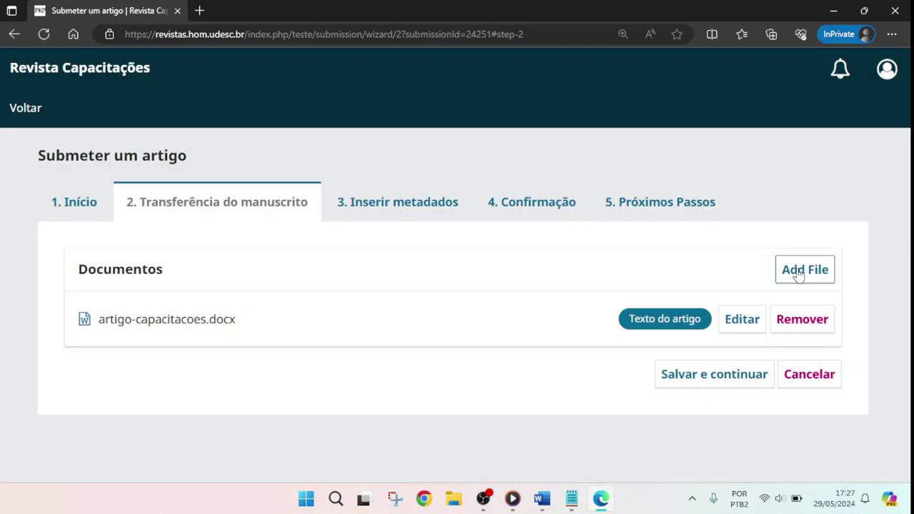
- Add Roteiro submissão.docx again as Texto do artigo, then continue to the metadata stage in full-screen view
click(797, 271)
click(196, 135)
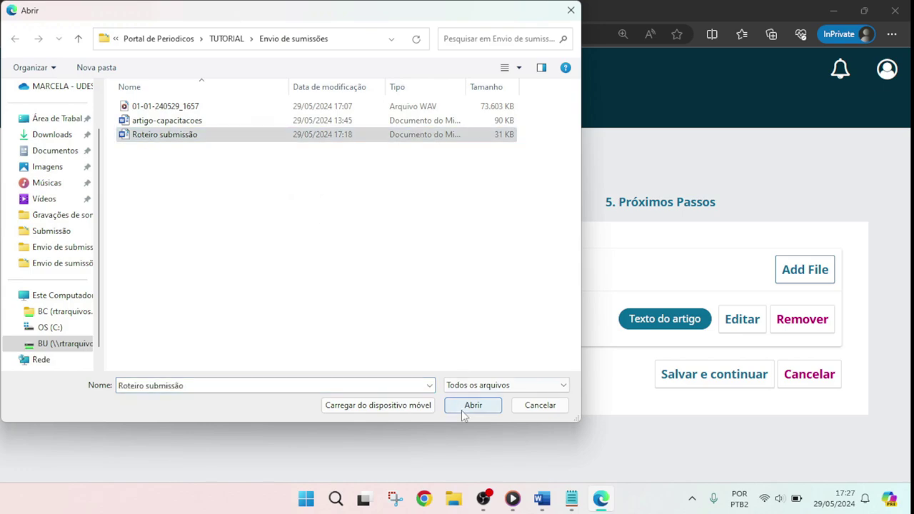
click(470, 407)
click(278, 386)
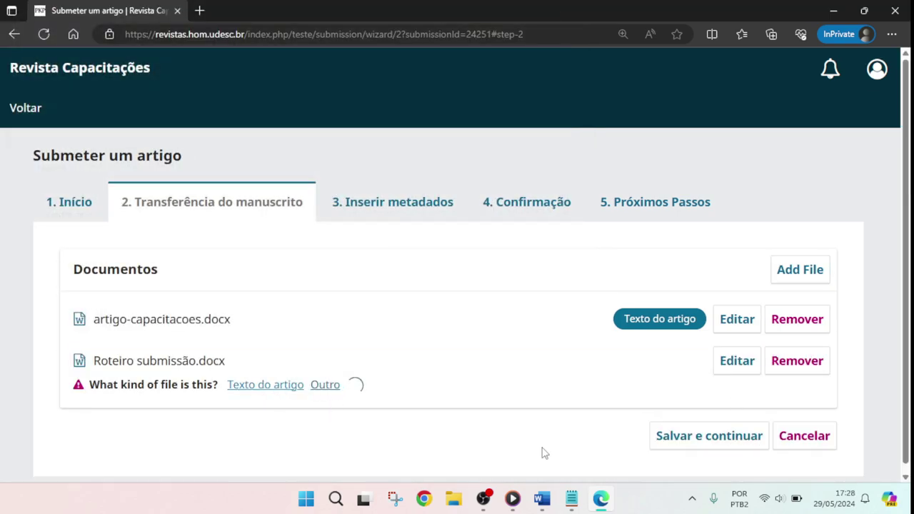
click(701, 419)
key(F11)
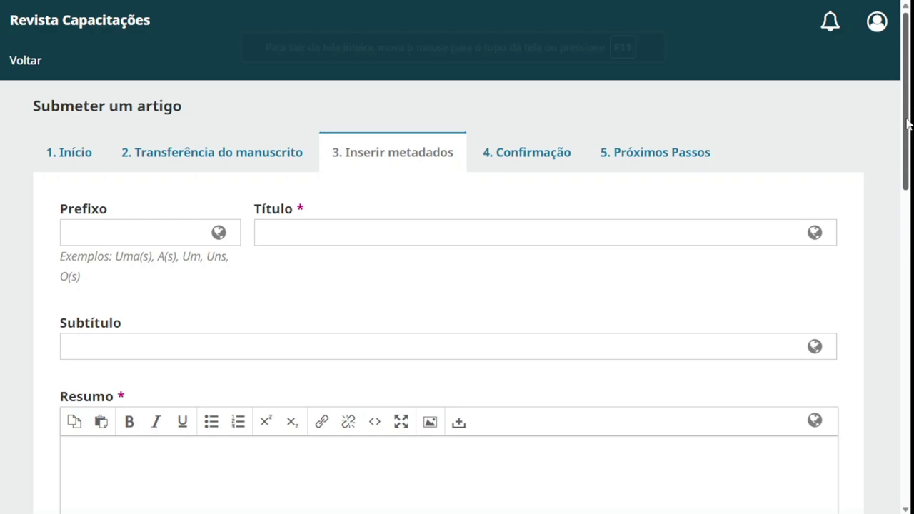
- Examine the title, subtitle, abstract, co-author and keyword fields of the metadata form, including their English versions
scroll(908, 123, down, 1)
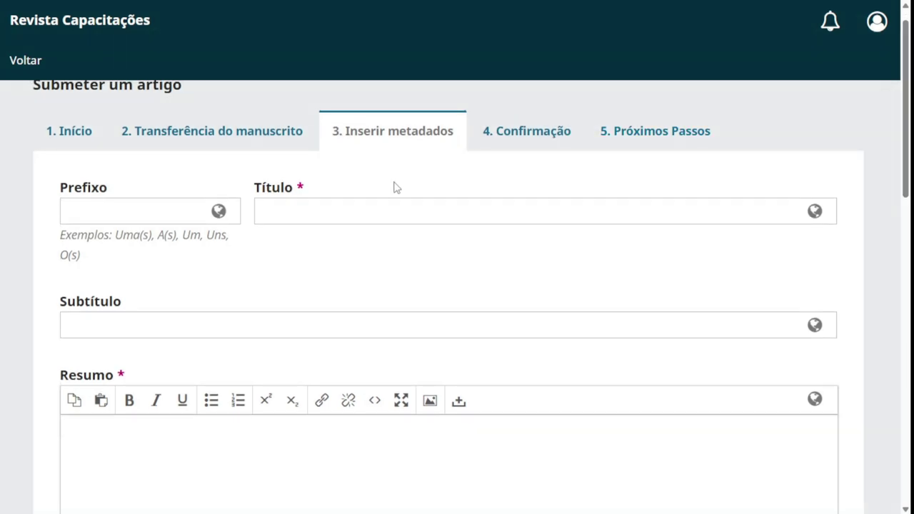
click(369, 201)
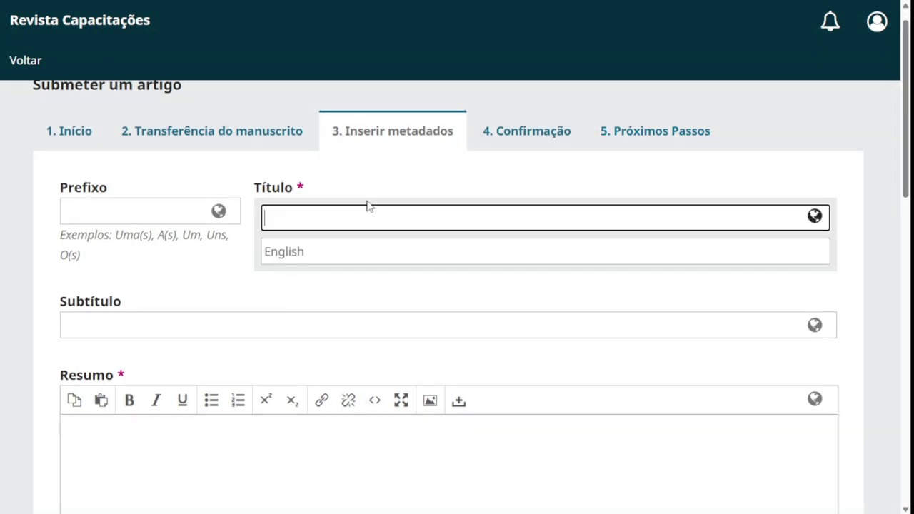
click(315, 252)
click(219, 323)
click(153, 366)
scroll(350, 404, down, 3)
click(302, 333)
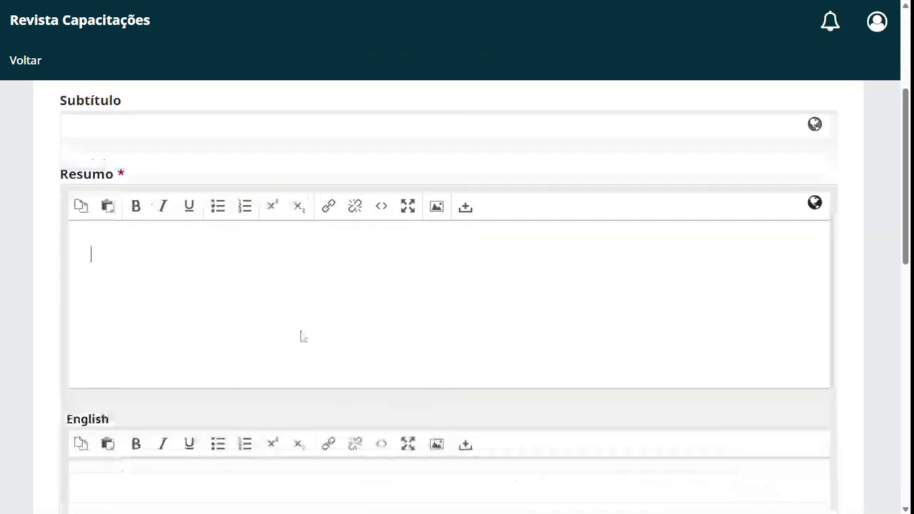
scroll(167, 414, down, 1)
scroll(148, 407, down, 2)
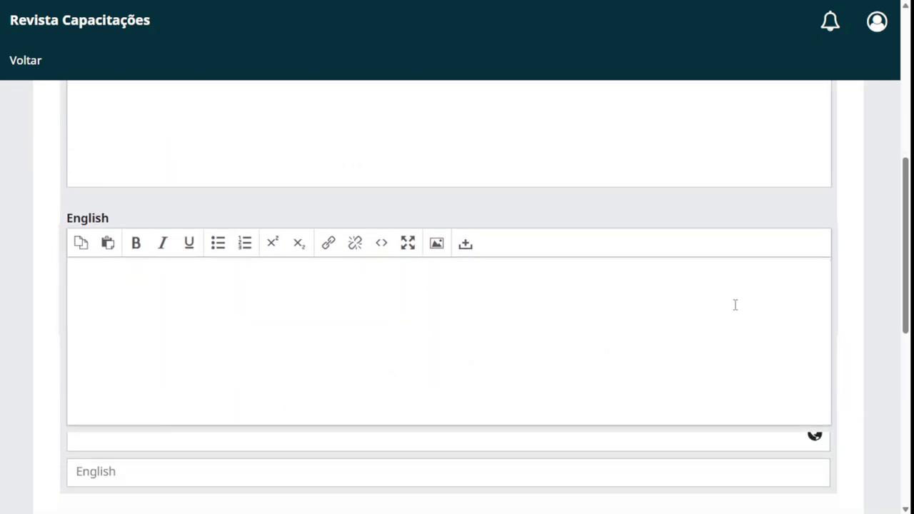
click(845, 279)
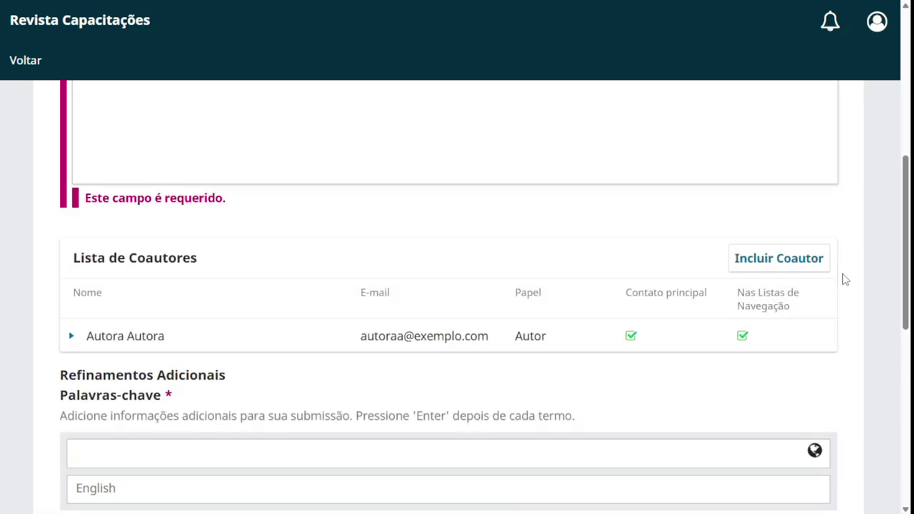
- Enter "Título: subtítulo" as the article's title in the main language
scroll(845, 279, up, 6)
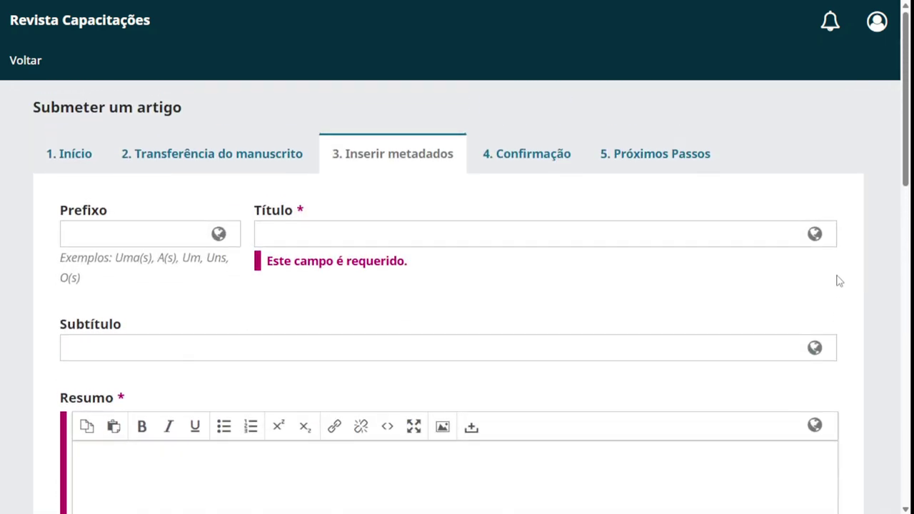
click(451, 234)
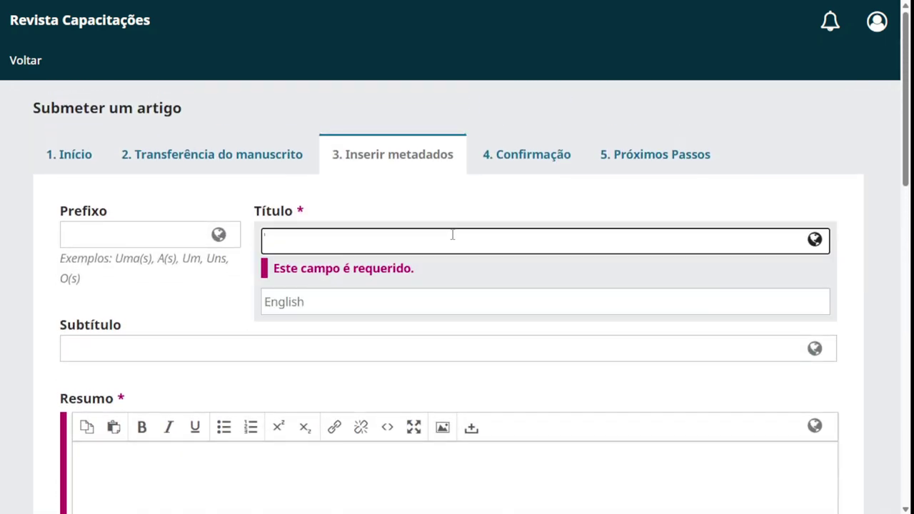
text(Título: subtítulo)
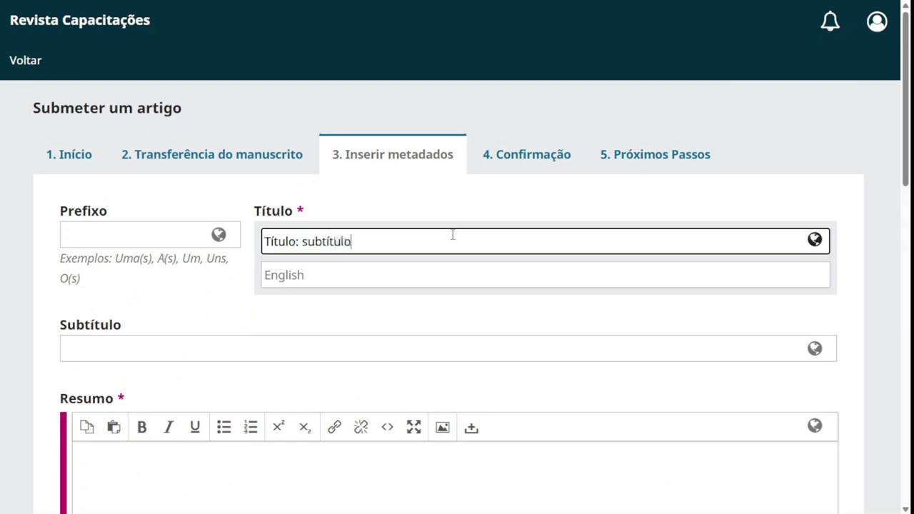
- Enter "Resumo..." as the article's abstract and "..." as its English version
scroll(455, 235, down, 3)
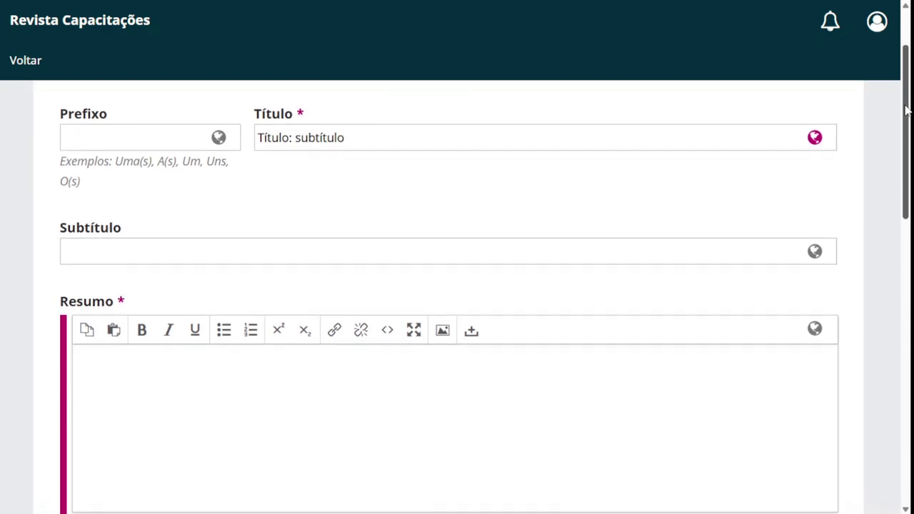
click(606, 256)
text(Resumo...)
click(625, 203)
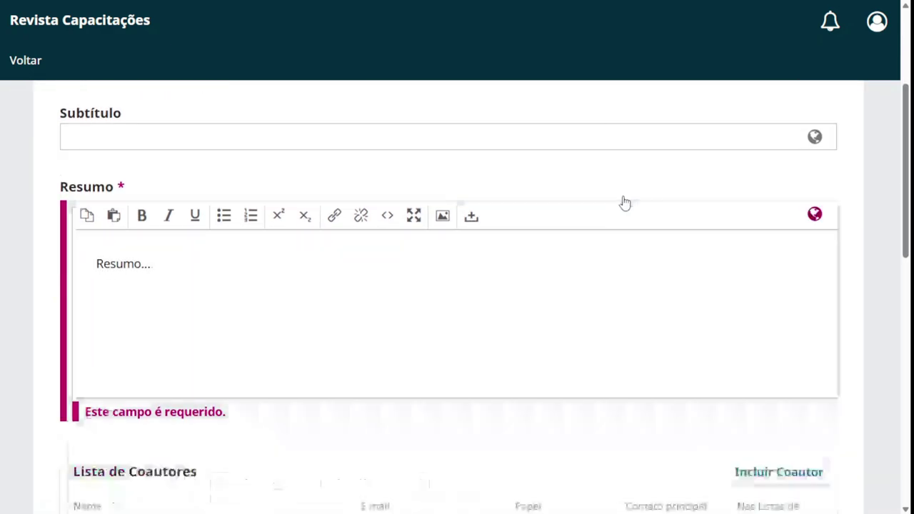
scroll(635, 200, down, 1)
click(571, 214)
scroll(318, 341, down, 1)
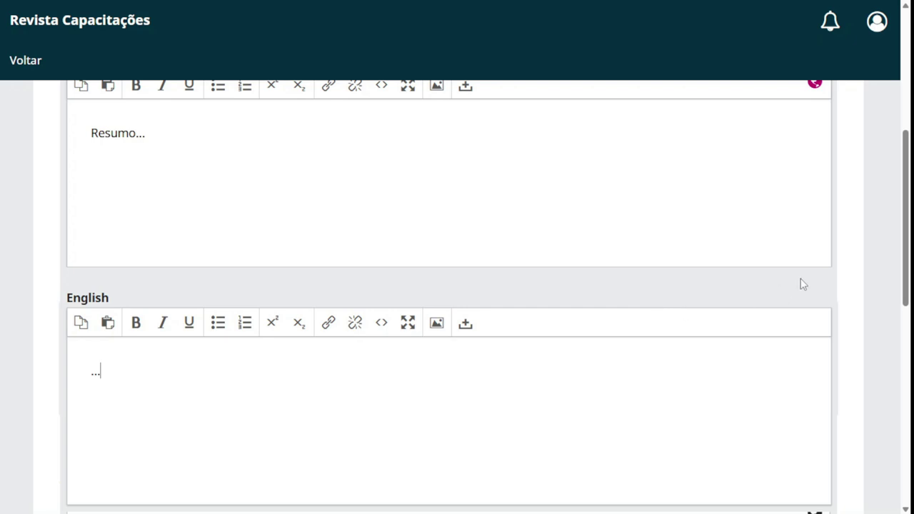
- Start adding a co-author with the given name "Nome próprio" and the surname "Sobrenome"
scroll(857, 262, down, 1)
scroll(856, 263, down, 2)
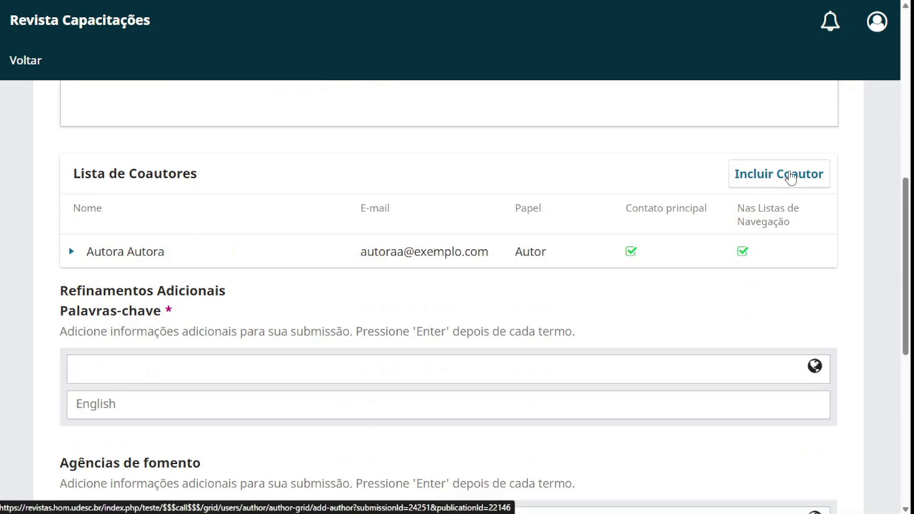
click(816, 184)
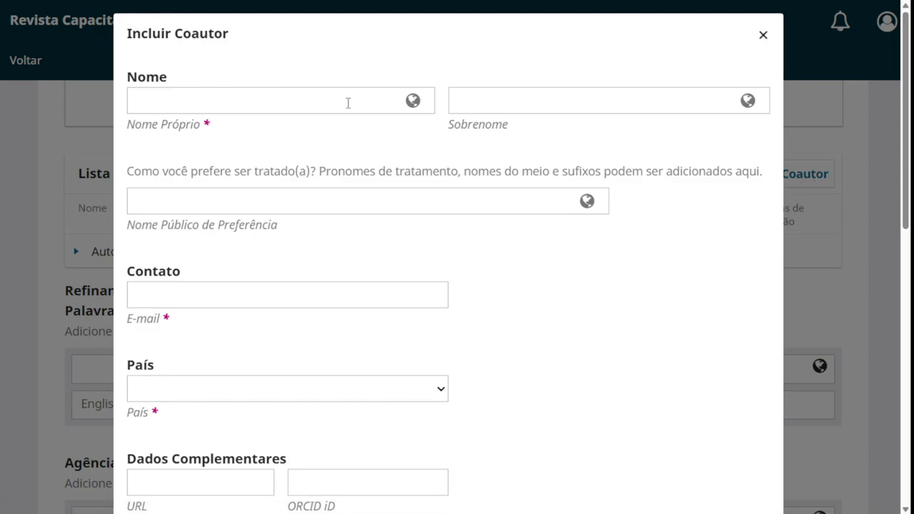
click(348, 102)
text(Nome próprio)
key(Tab)
key(Tab)
text(Sobrenome)
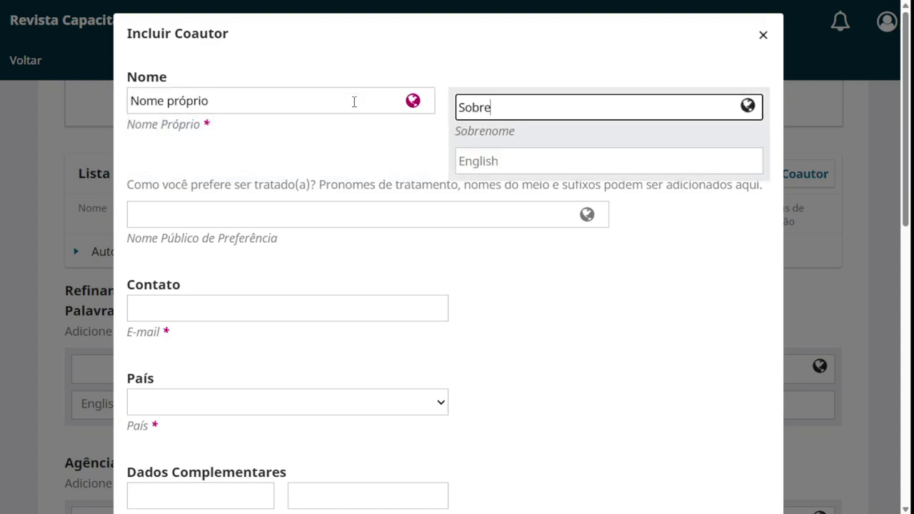
- Fill in the co-author's e-mail address and set the country to Brasil
click(379, 306)
scroll(684, 249, down, 1)
text(mail@mail.com)
click(412, 324)
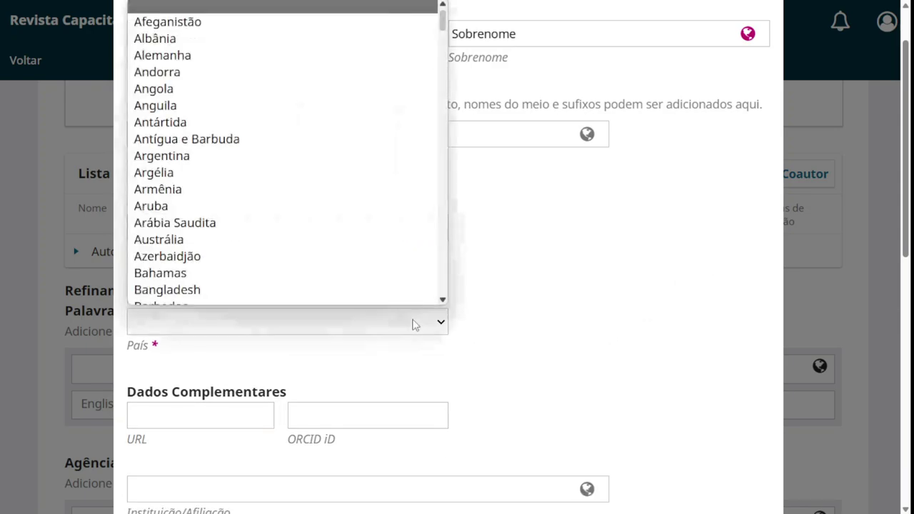
text(brasil)
key(Return)
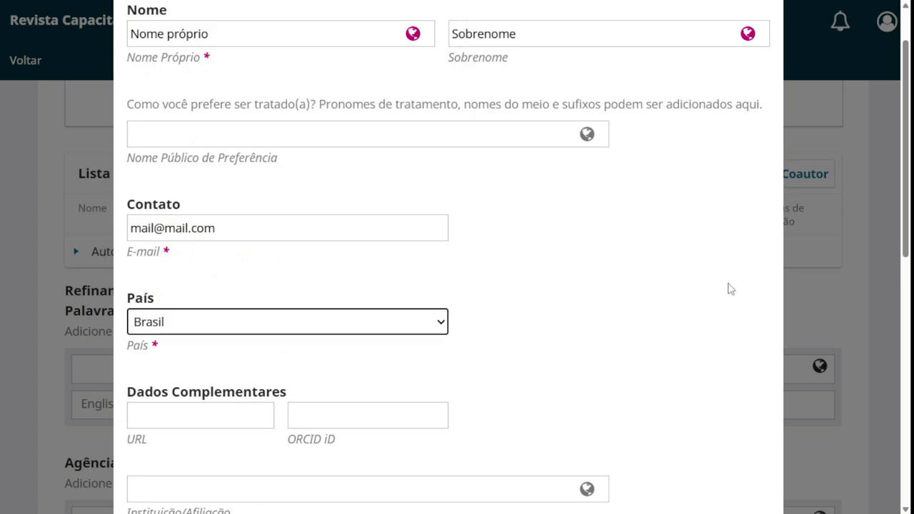
- Exit full-screen view, copy the Lattes profile link from the Notepad notes and paste it as the co-author's URL
scroll(729, 288, down, 3)
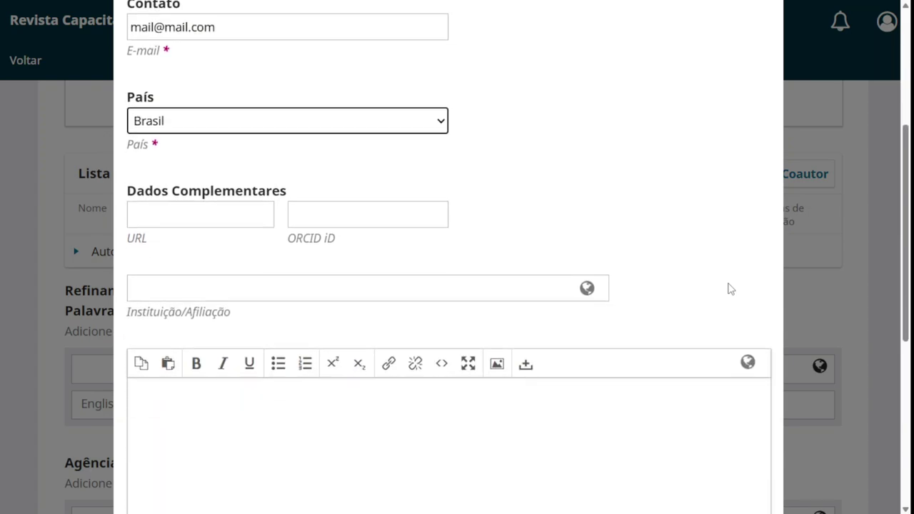
key(F11)
click(572, 498)
drag(628, 380, 841, 380)
key(ctrl+c)
click(196, 272)
key(ctrl+v)
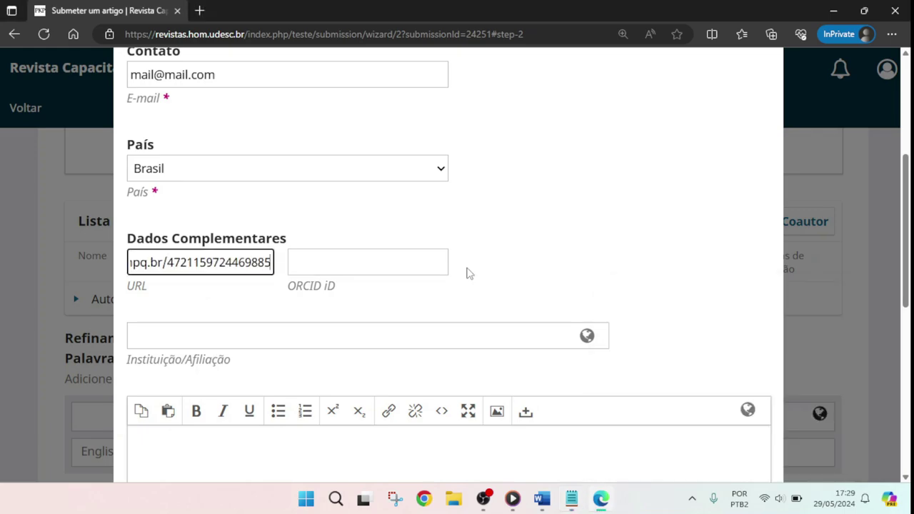
- Copy the ORCID link from the Notepad notes into the co-author's ORCID iD, then return to full-screen view
click(571, 499)
drag(628, 391, 828, 393)
key(ctrl+c)
click(374, 262)
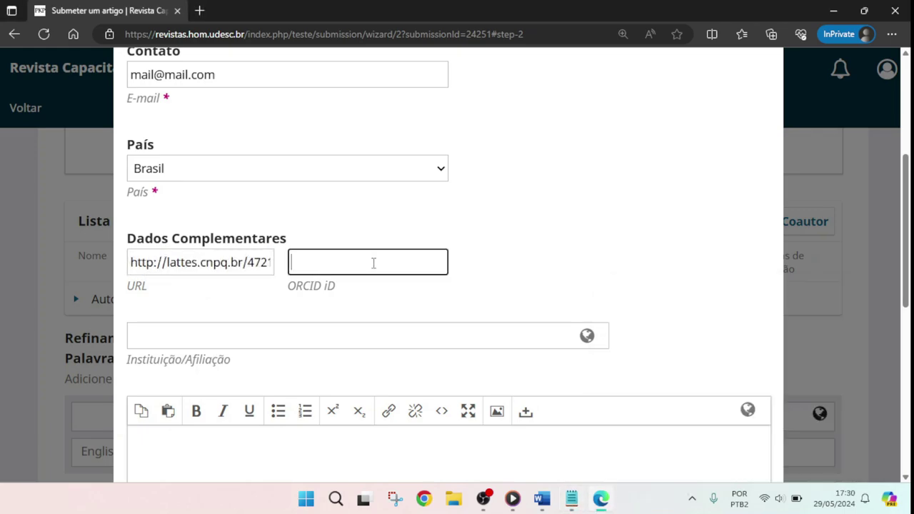
key(ctrl+v)
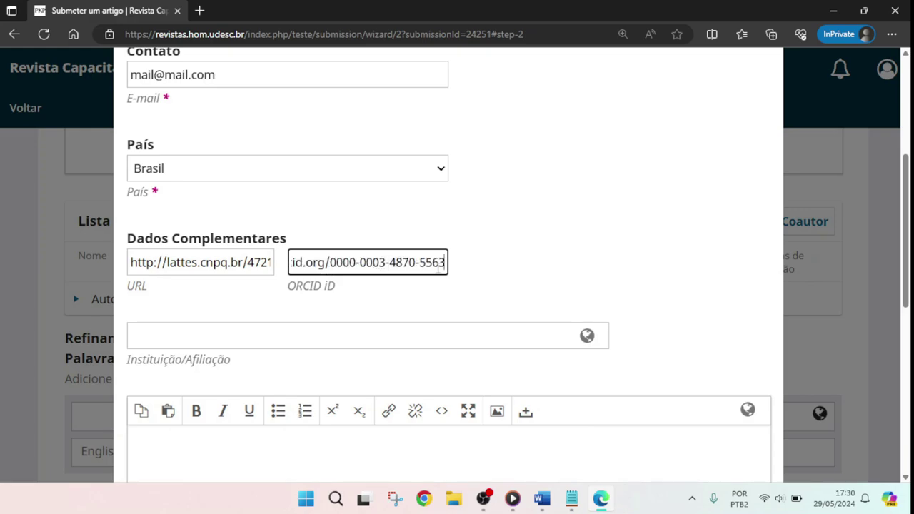
key(F11)
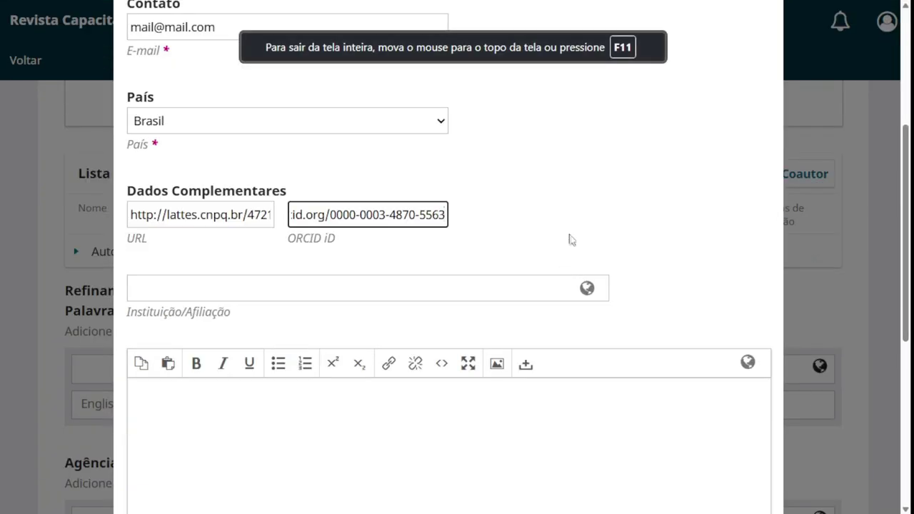
- Enter "Universidade do Estado de Santa Catarina" as the co-author's institution
scroll(500, 243, down, 1)
click(320, 223)
text(Unive)
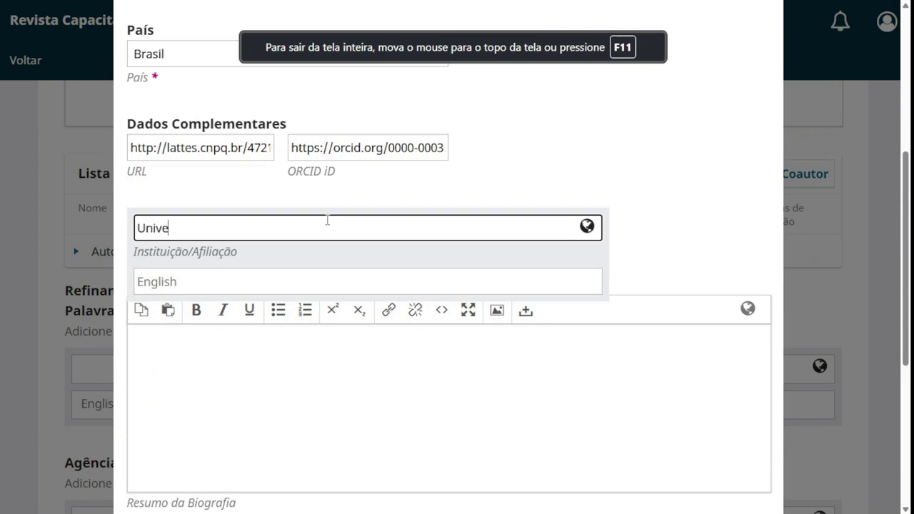
text(rsidade do Estado )
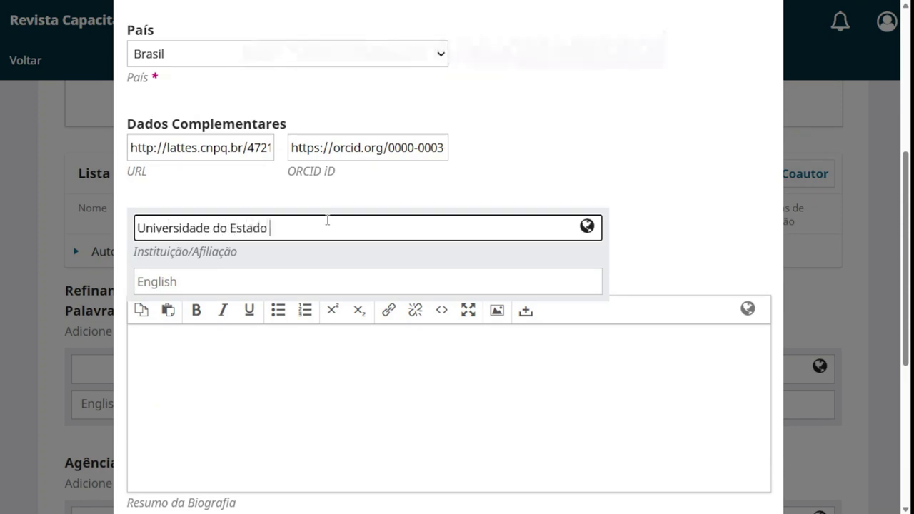
text(de Santa Catarina)
click(656, 237)
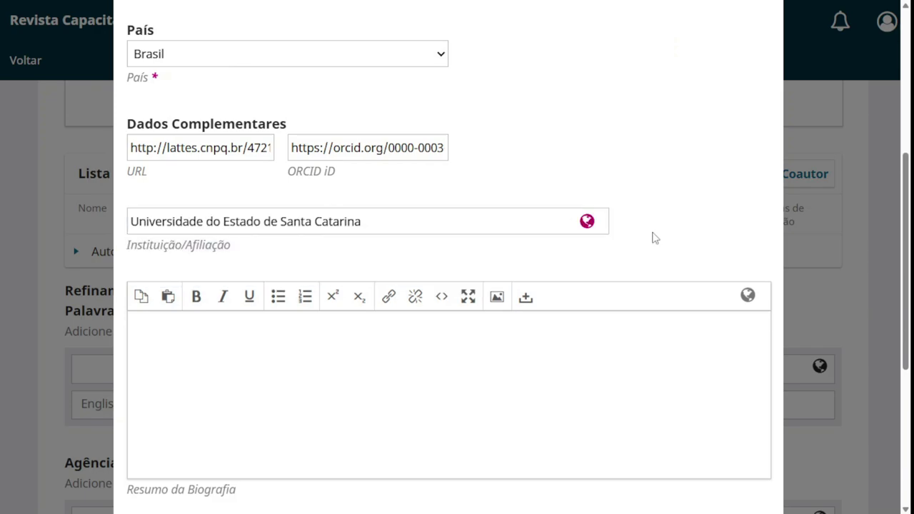
- Enter "Resumo curto da biografia." as the co-author's biography summary
scroll(656, 238, down, 1)
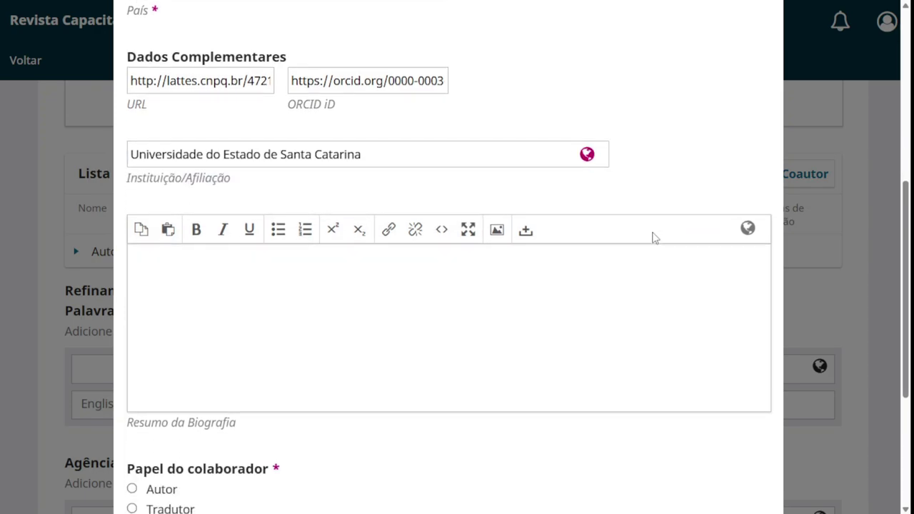
click(334, 320)
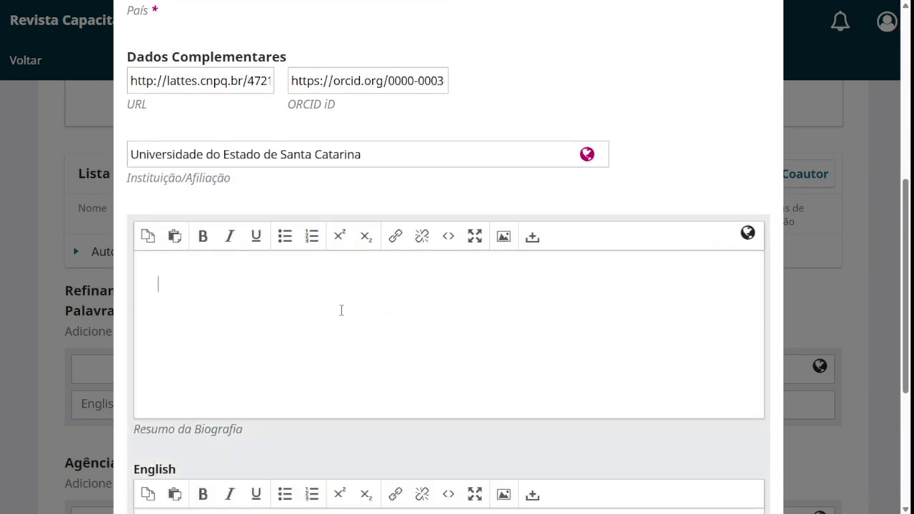
scroll(350, 307, down, 1)
text(Resumo cu)
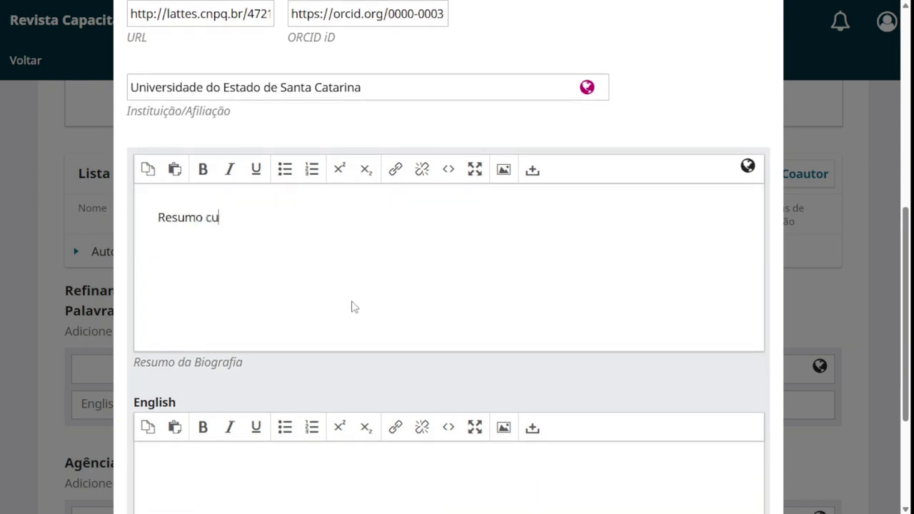
text(rto da biografia.)
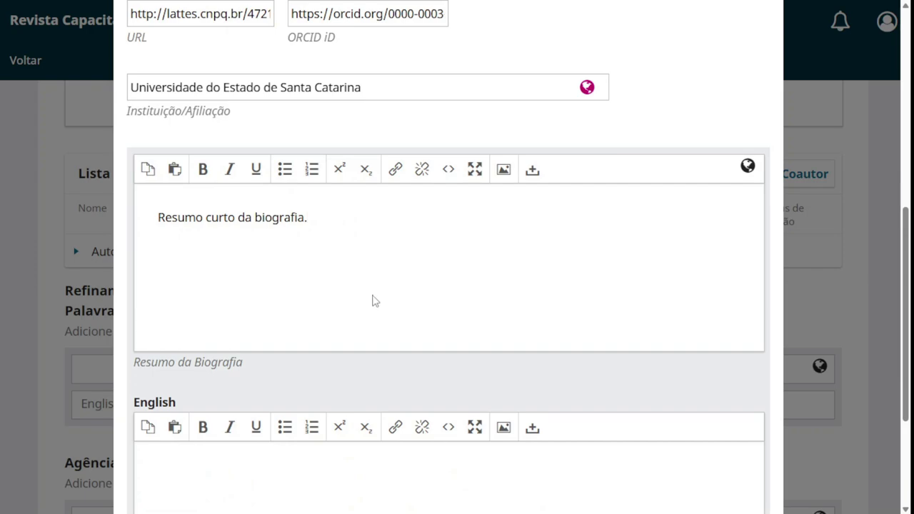
click(627, 135)
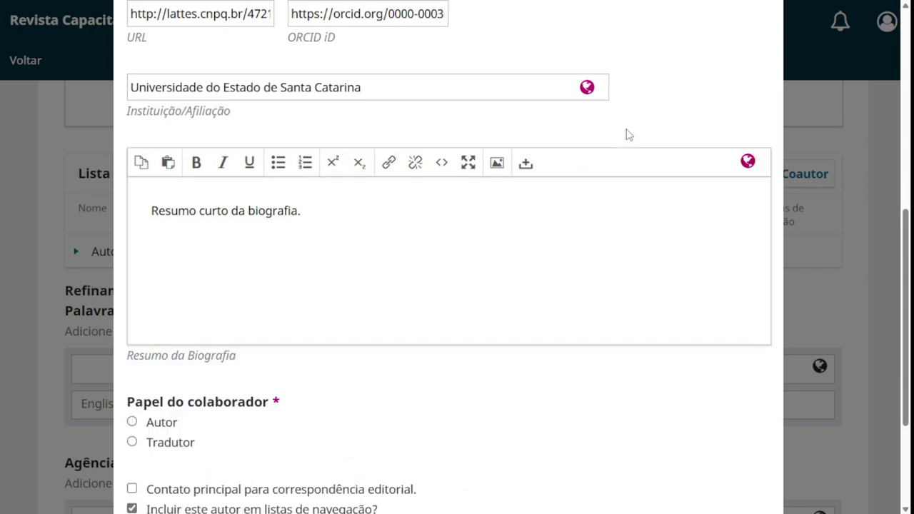
- Set the co-author's contributor role to Autor and save the new co-author
scroll(628, 134, down, 2)
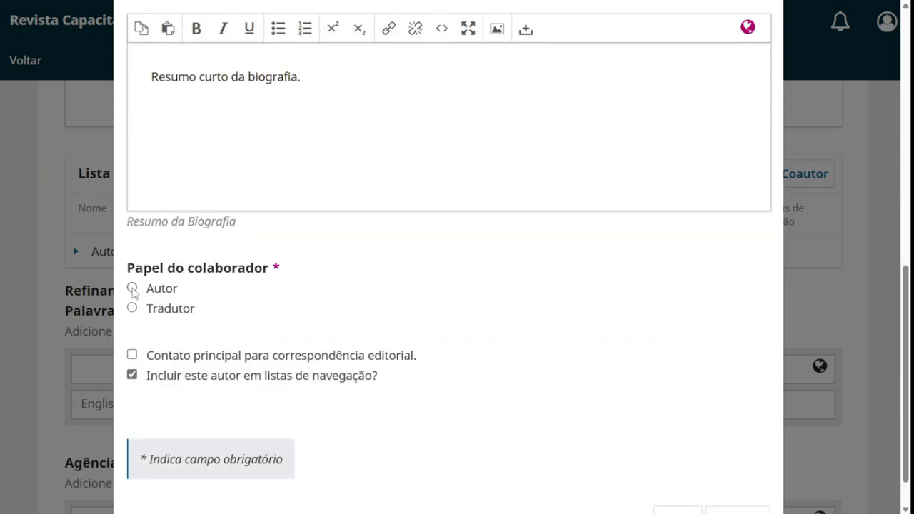
click(133, 289)
scroll(546, 407, down, 1)
click(675, 480)
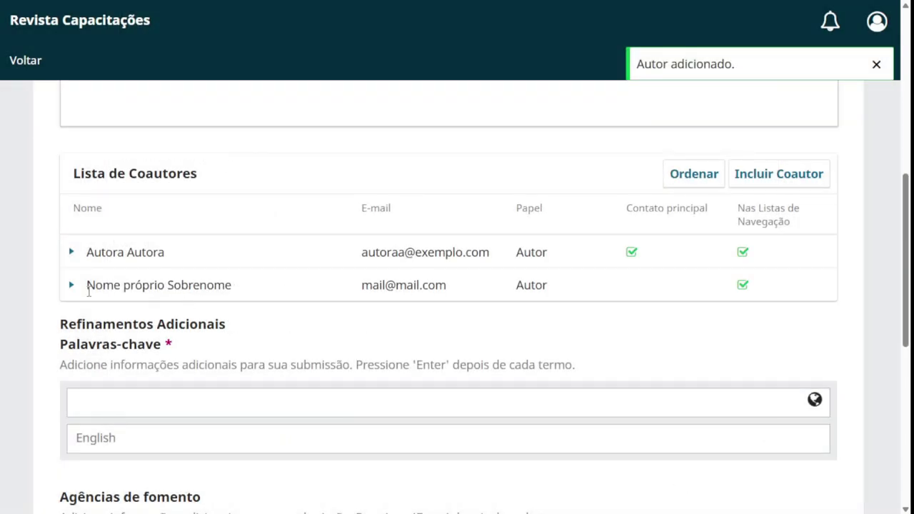
drag(93, 284, 241, 288)
click(327, 328)
- Add "inclusão digital" as a keyword in the submission's main language
scroll(327, 328, down, 2)
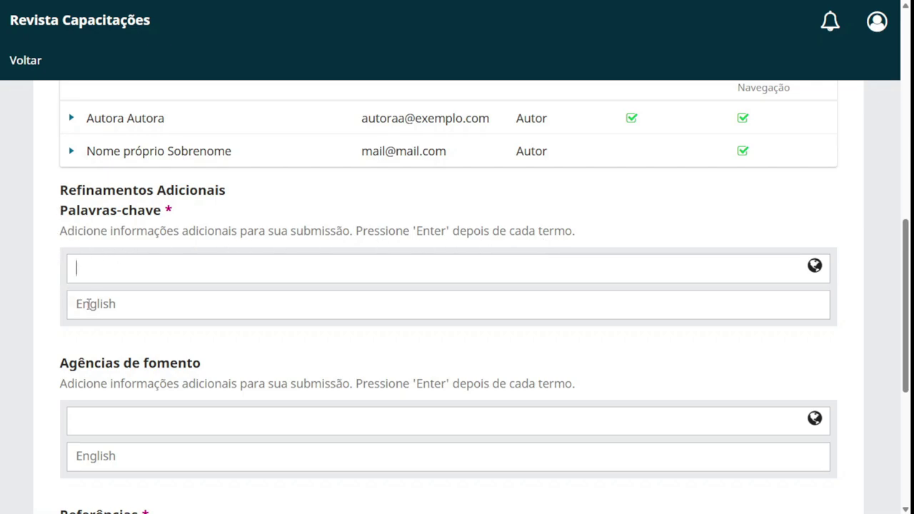
click(169, 272)
text(incl)
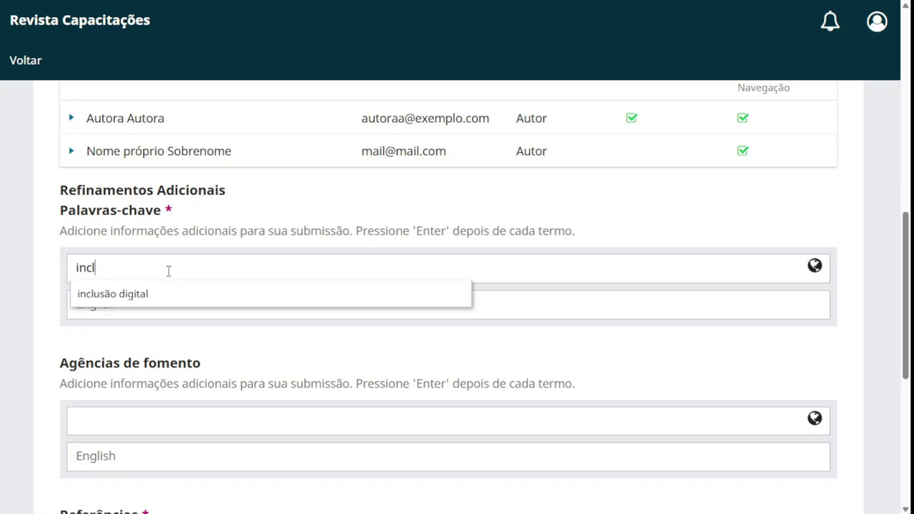
text(usão digital)
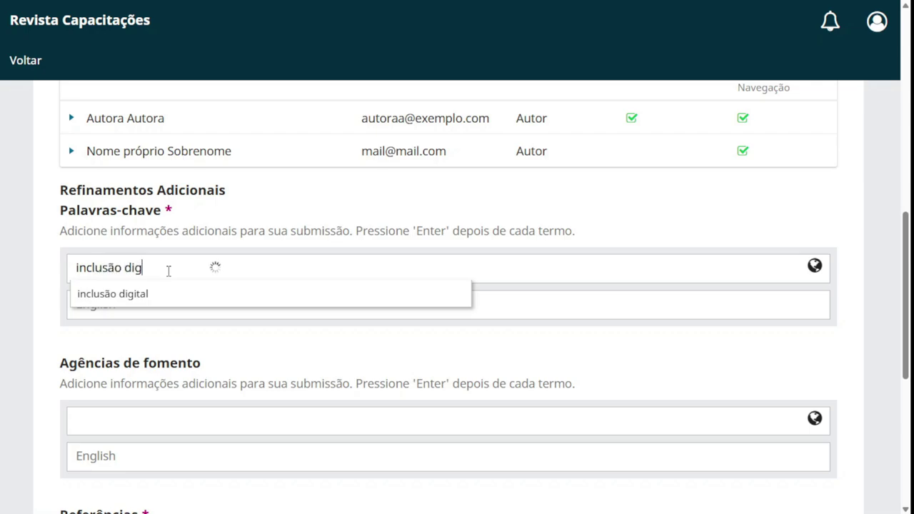
key(Return)
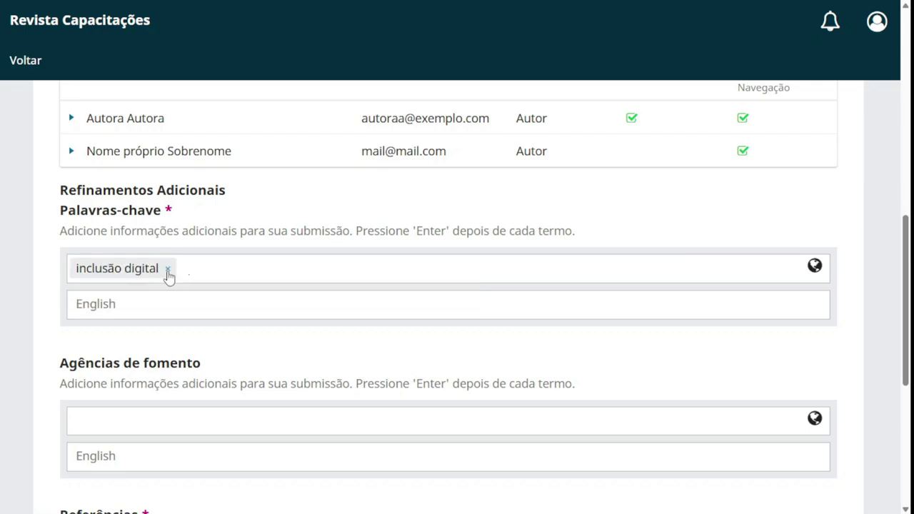
- Add "sociedade da informação" and "jornais" as further keywords in the submission's main language
text(sociedade da informação)
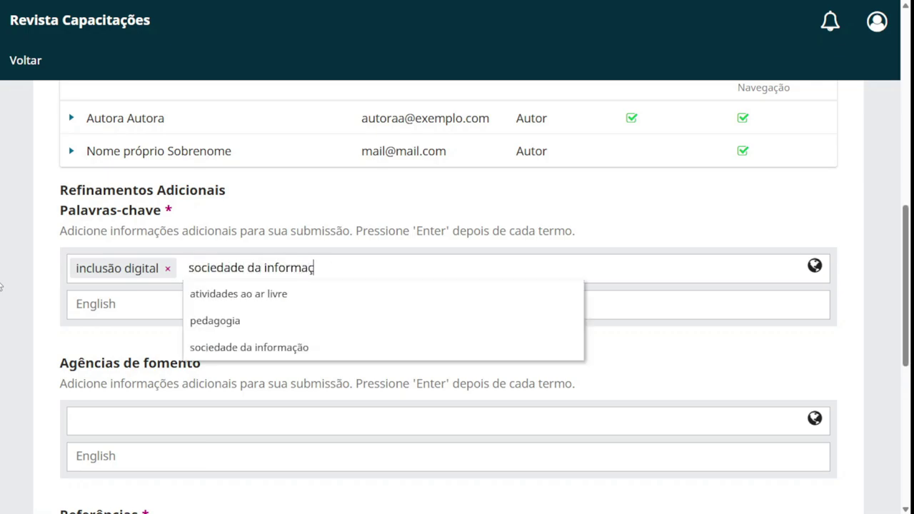
key(Return)
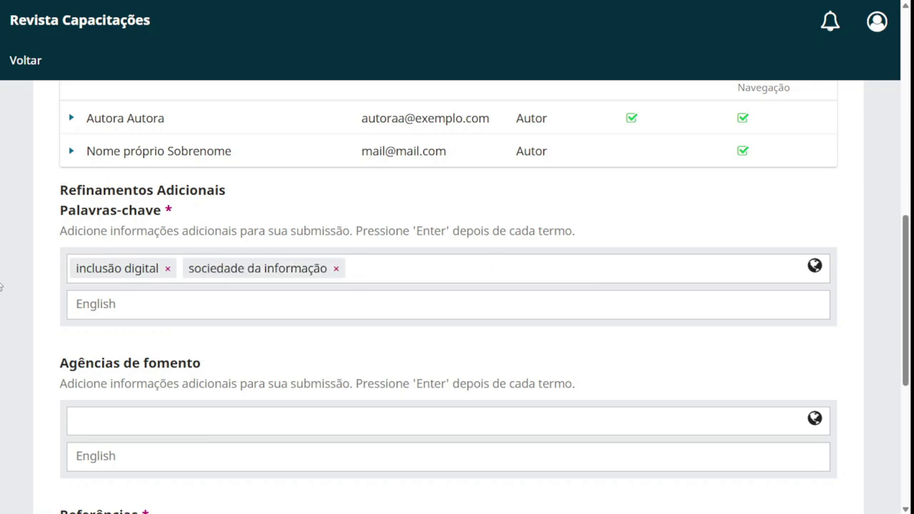
text(jornais)
key(Return)
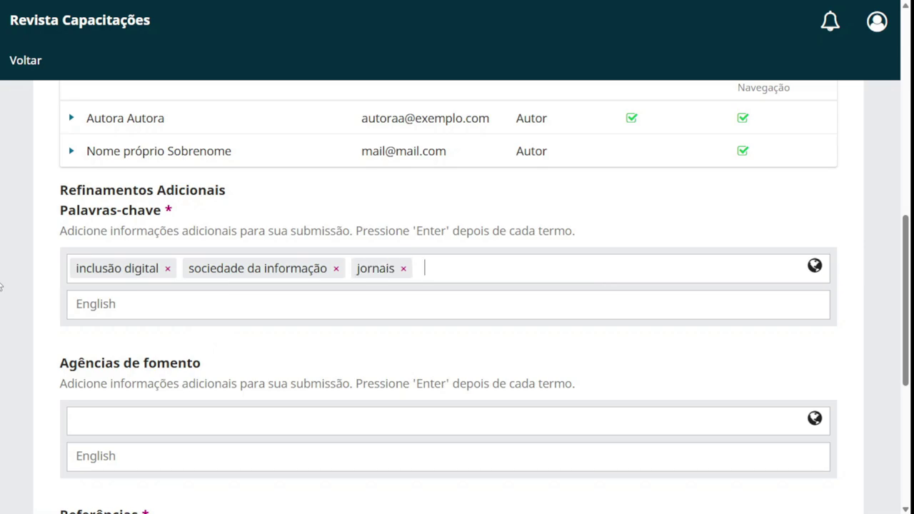
- Add "Coordenação de Aperfeiçoamento de Pessoal de Nível Superior" as the submission's funding agency in the main language
scroll(43, 285, down, 2)
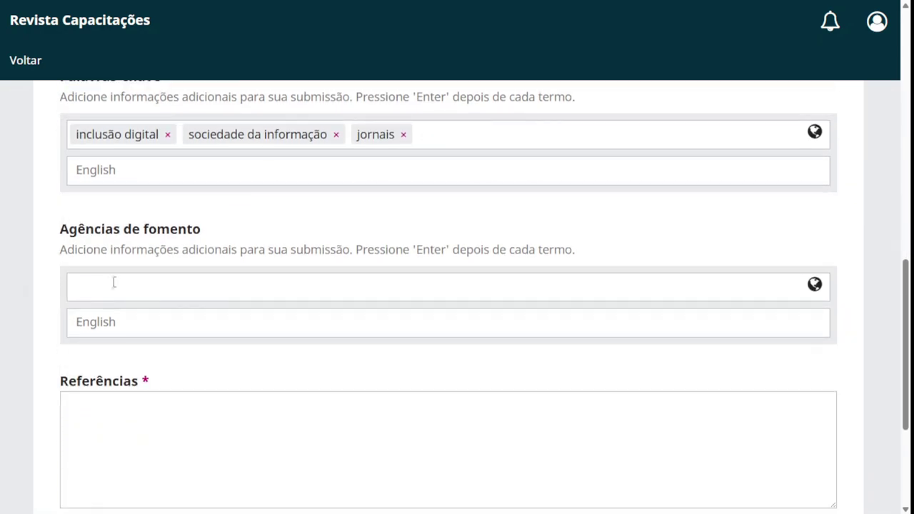
click(131, 281)
scroll(132, 283, down, 1)
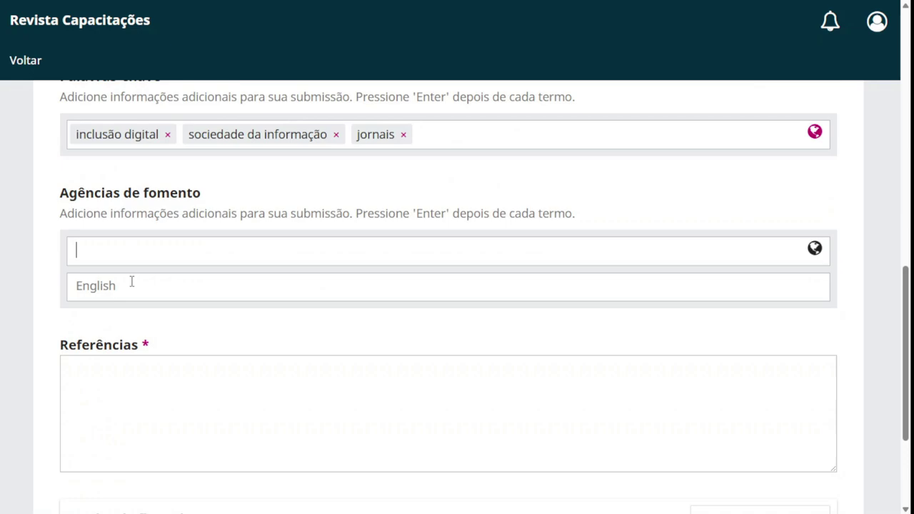
text(Coordenaç)
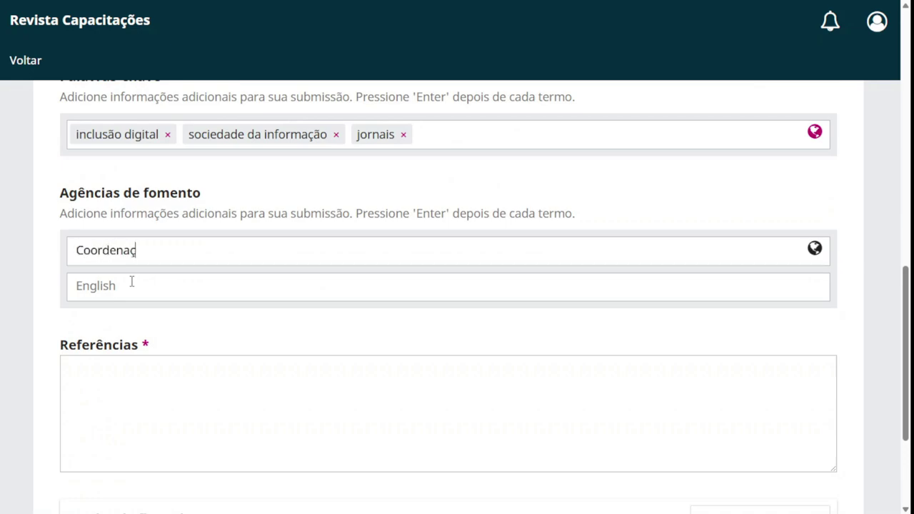
text(ão de)
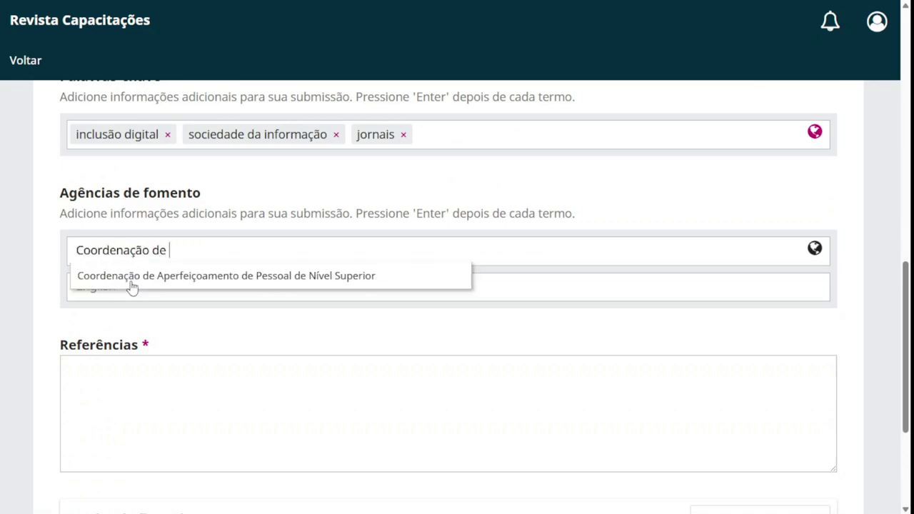
click(131, 285)
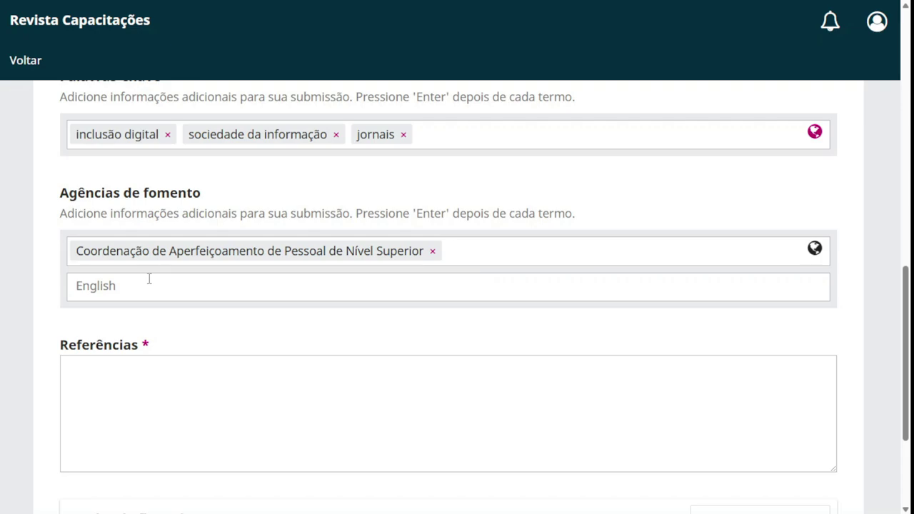
- Switch to the artigo-capacitacoes document in Word and copy all entries listed under its Referências heading
scroll(149, 279, down, 1)
click(149, 313)
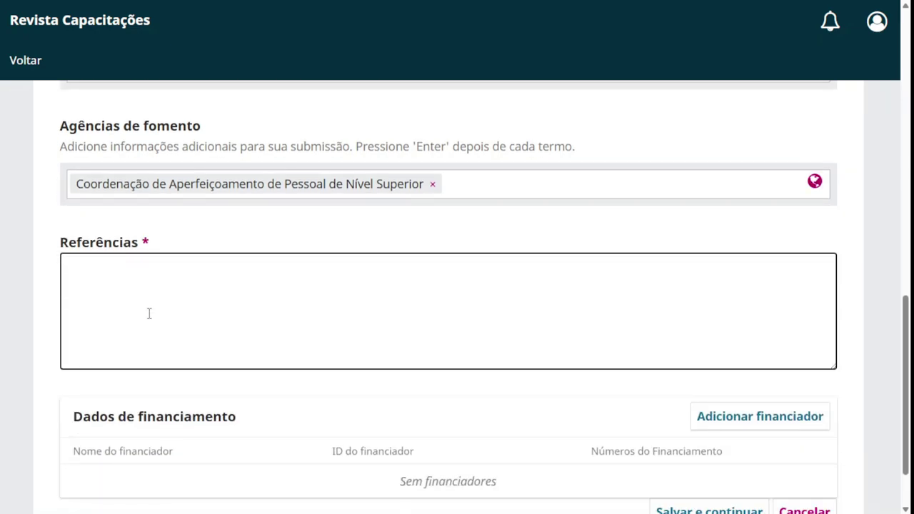
click(542, 499)
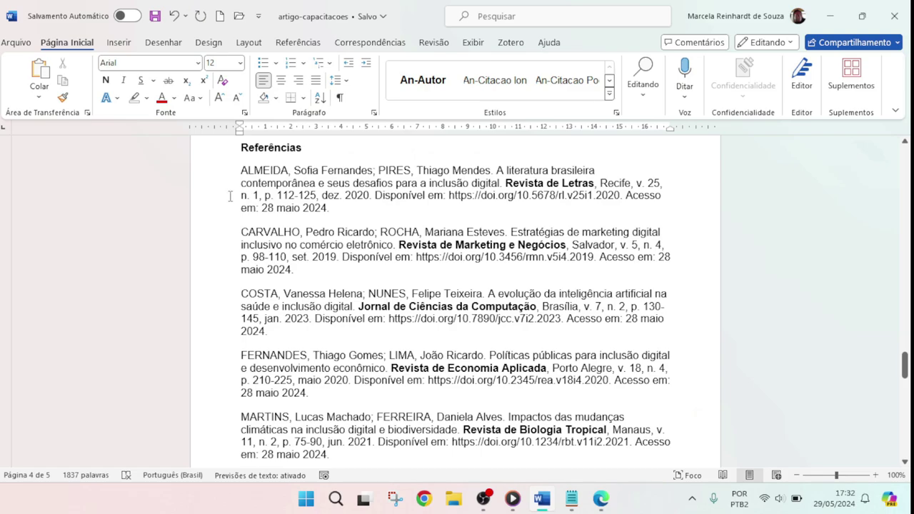
drag(239, 170, 364, 356)
right_click(344, 336)
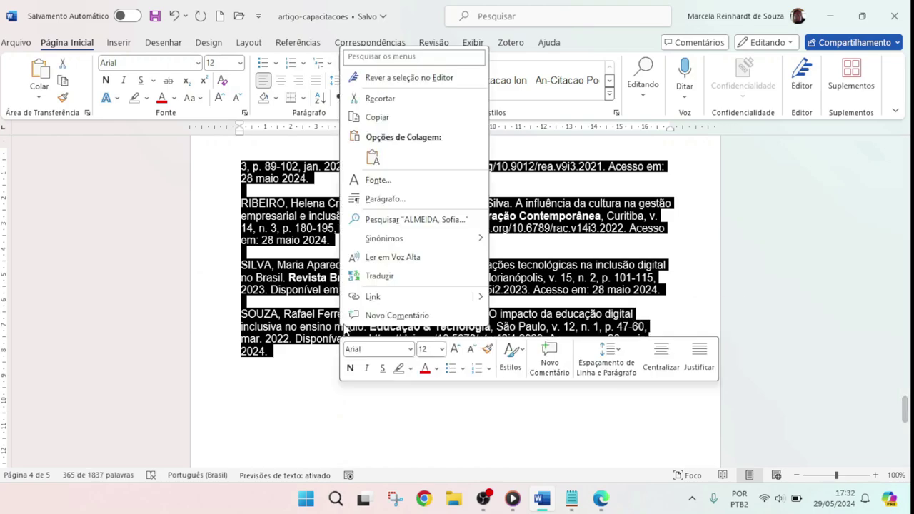
click(373, 119)
- Switch back to the browser, paste the copied entries into the submission's Referências field, and save the metadata to continue
click(601, 498)
right_click(226, 359)
click(277, 255)
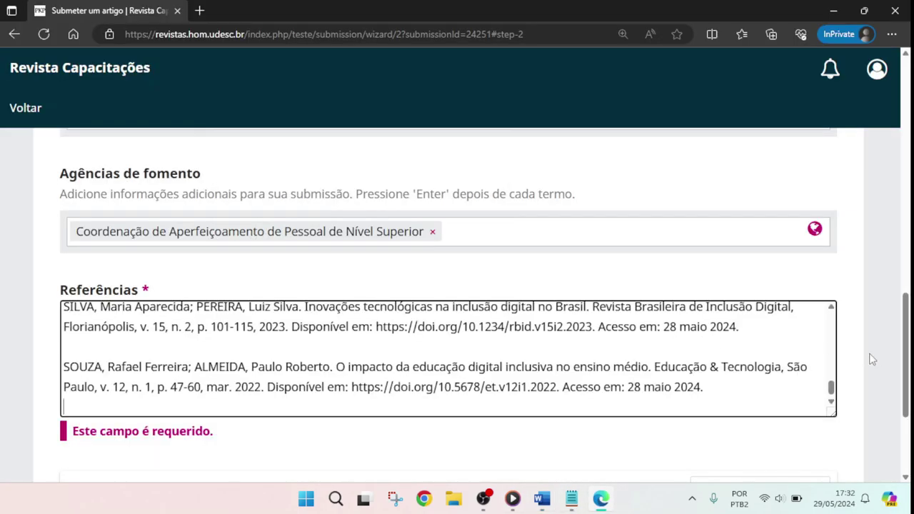
scroll(873, 355, down, 3)
click(707, 402)
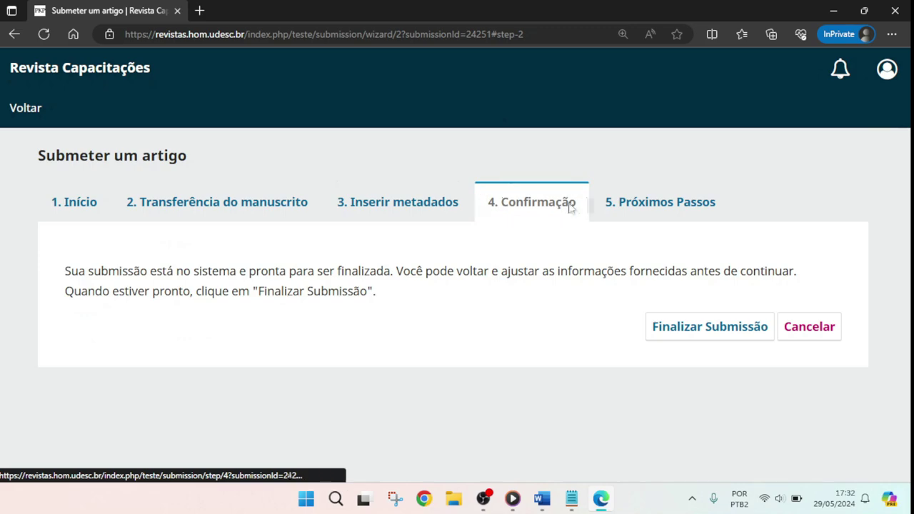
- Return to the submission's metadata stage and review the title, abstract and other details entered there
click(382, 202)
scroll(382, 204, down, 3)
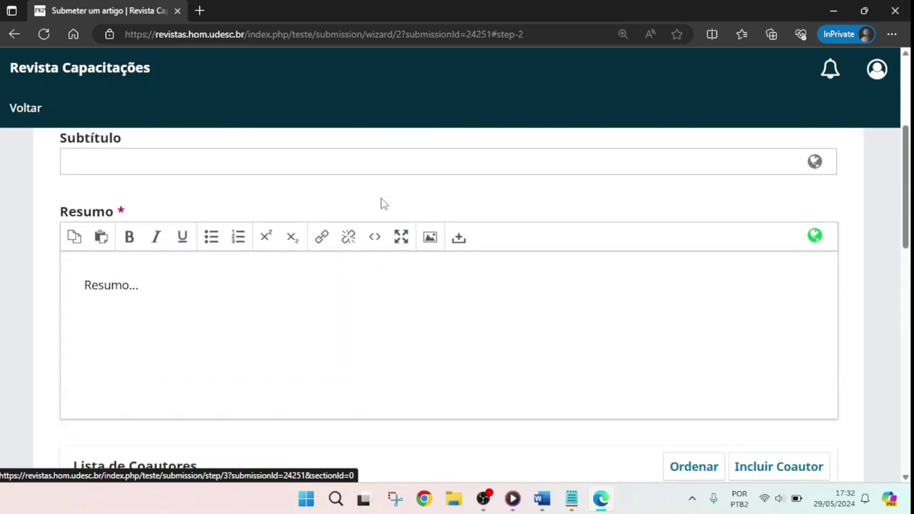
scroll(382, 204, down, 3)
scroll(382, 204, up, 6)
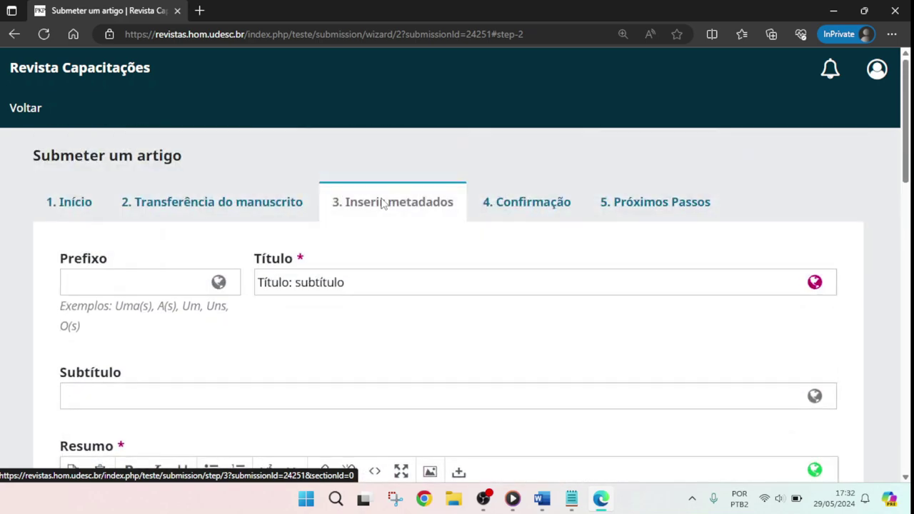
- Go back to the confirmation stage, finalize the submission and confirm sending the article to the journal
click(511, 206)
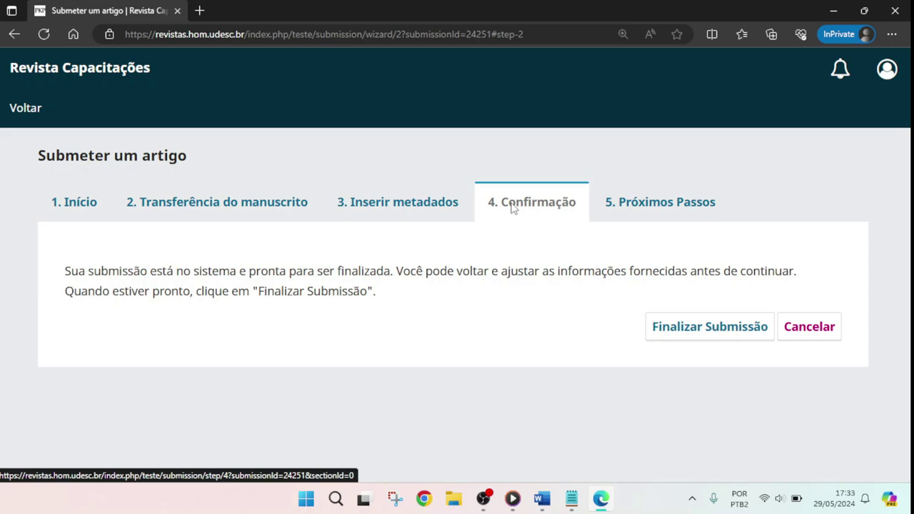
click(754, 330)
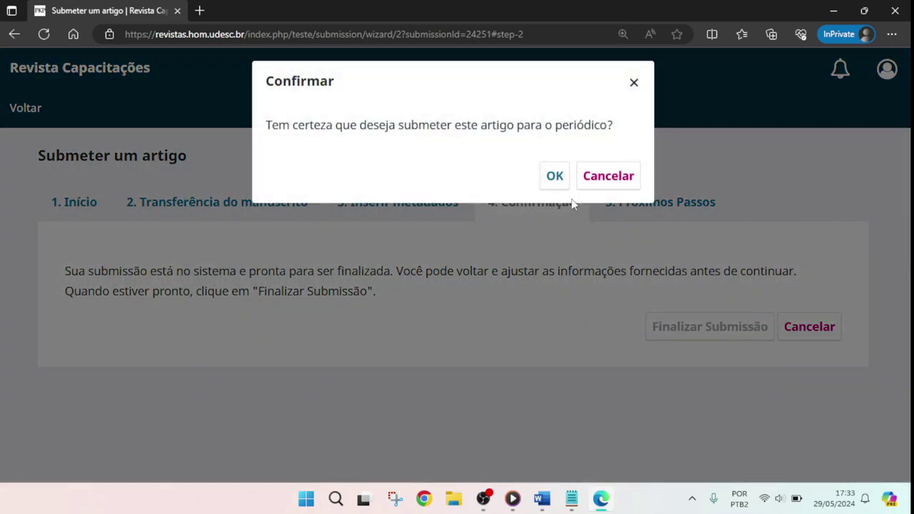
click(555, 177)
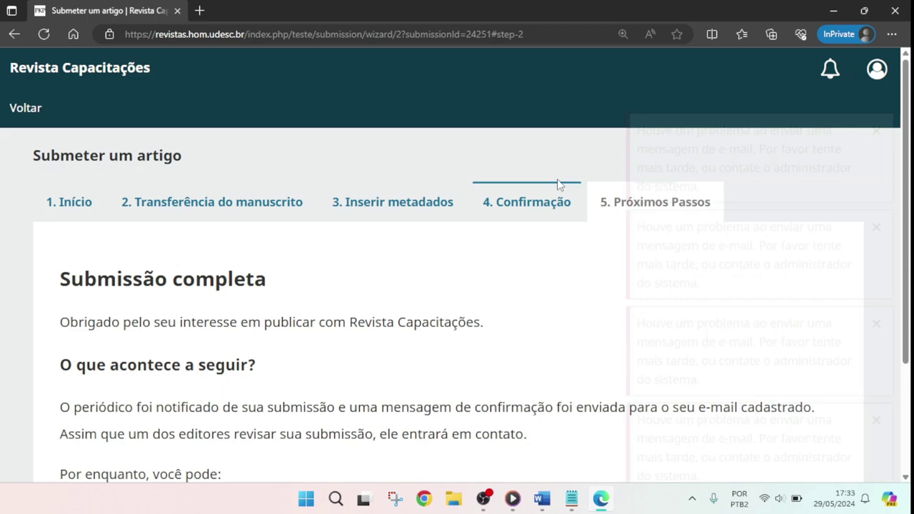
- Review the completed submission's workflow page full screen, and open the submission in the Avaliação stage from the submissions list
key(F11)
click(178, 412)
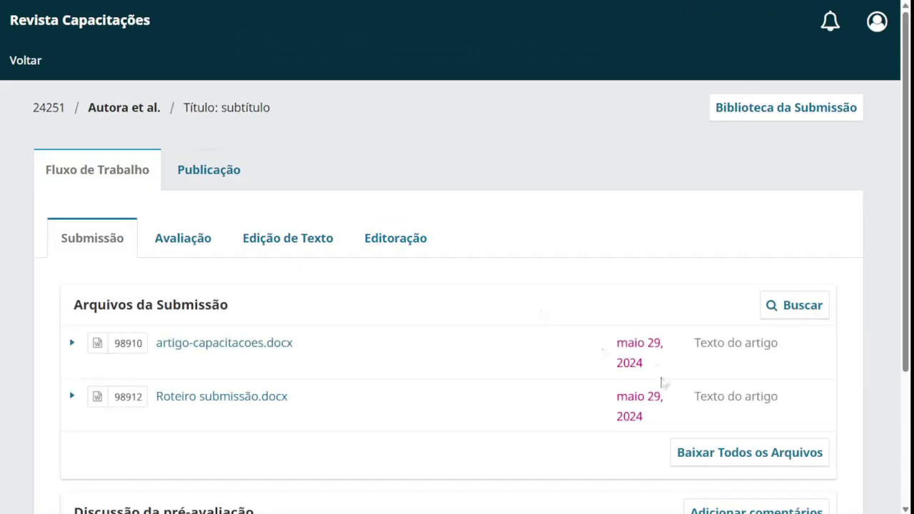
click(25, 60)
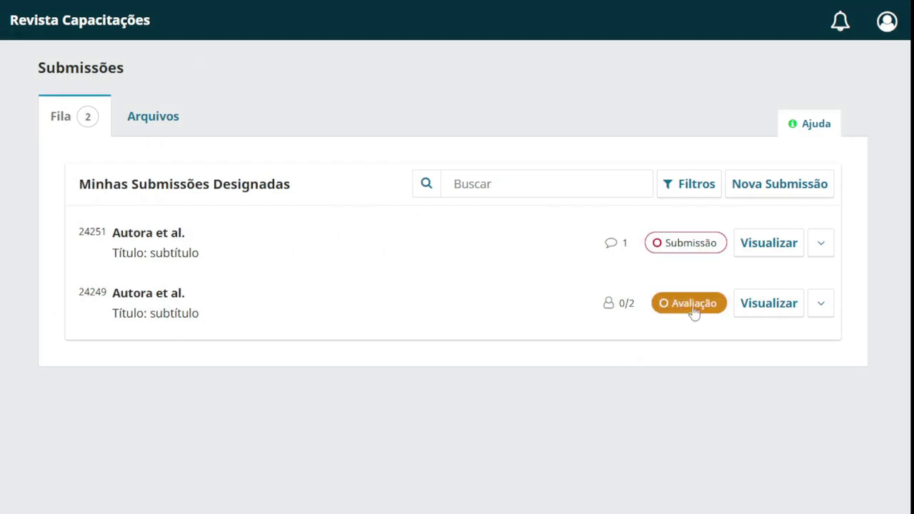
click(767, 304)
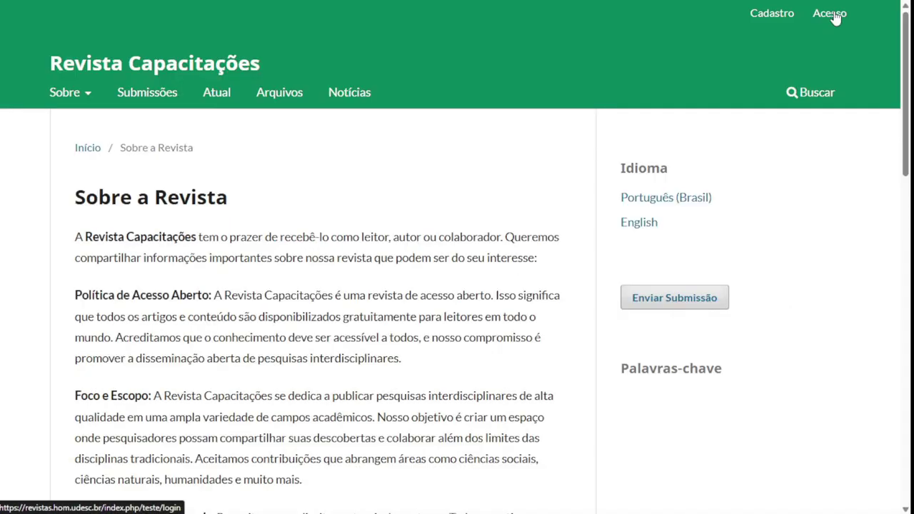
- Log in to Revista Capacitações by entering the account's username and password on the Acesso page
click(833, 15)
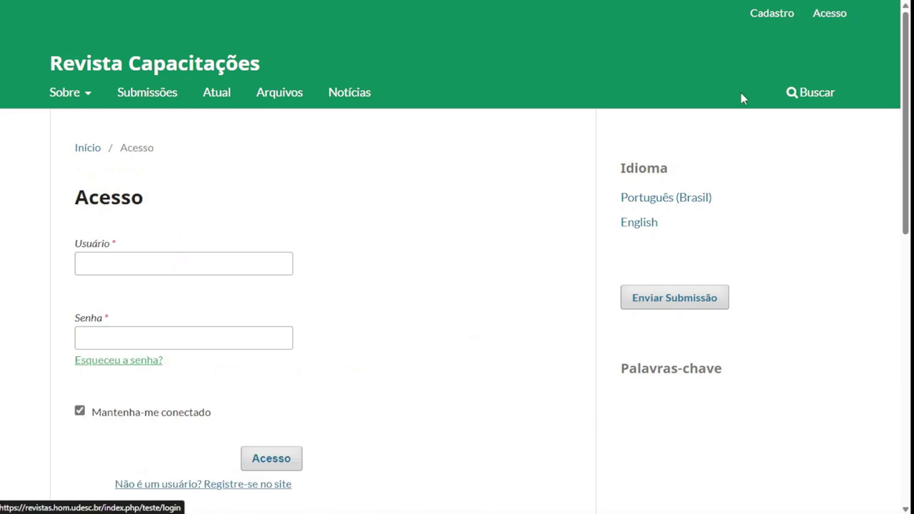
click(141, 260)
text(aautora)
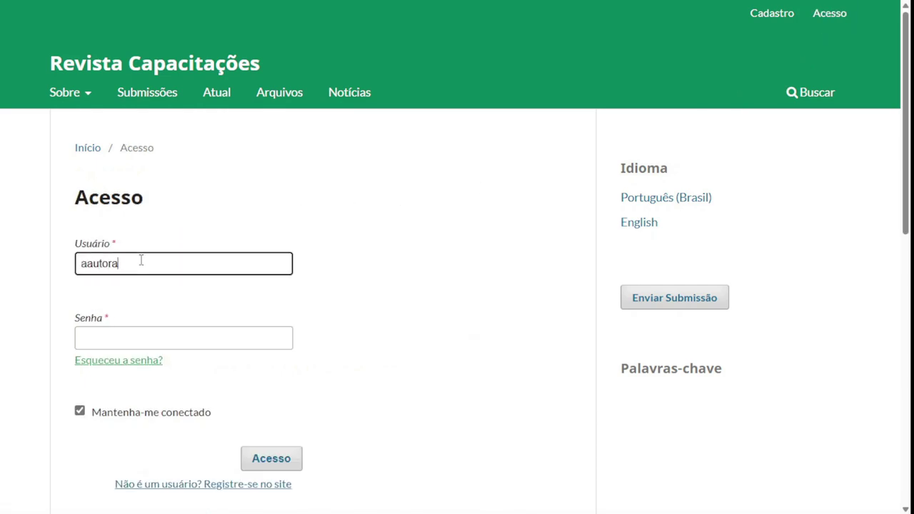
key(Tab)
text(••••••)
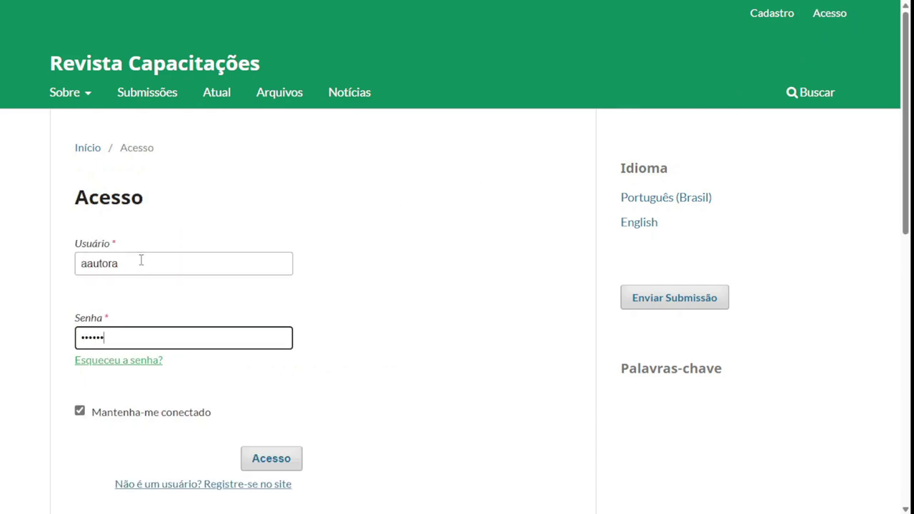
click(266, 460)
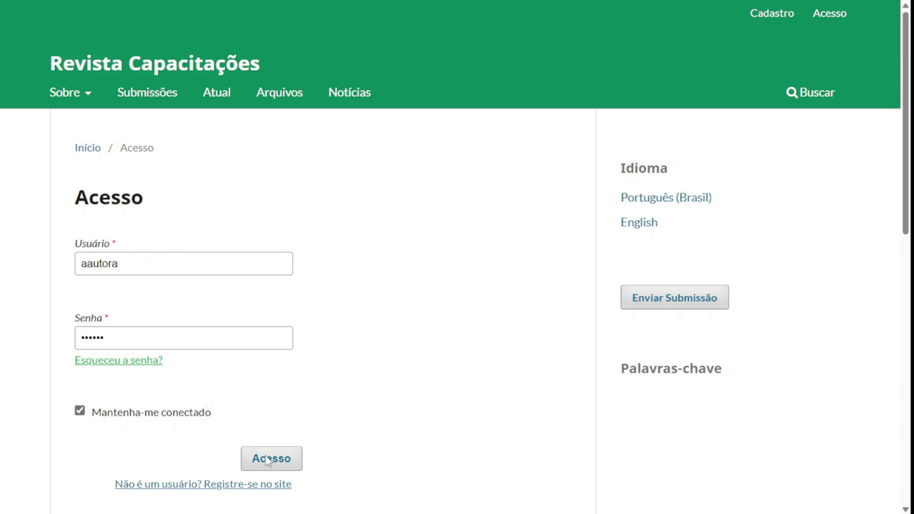